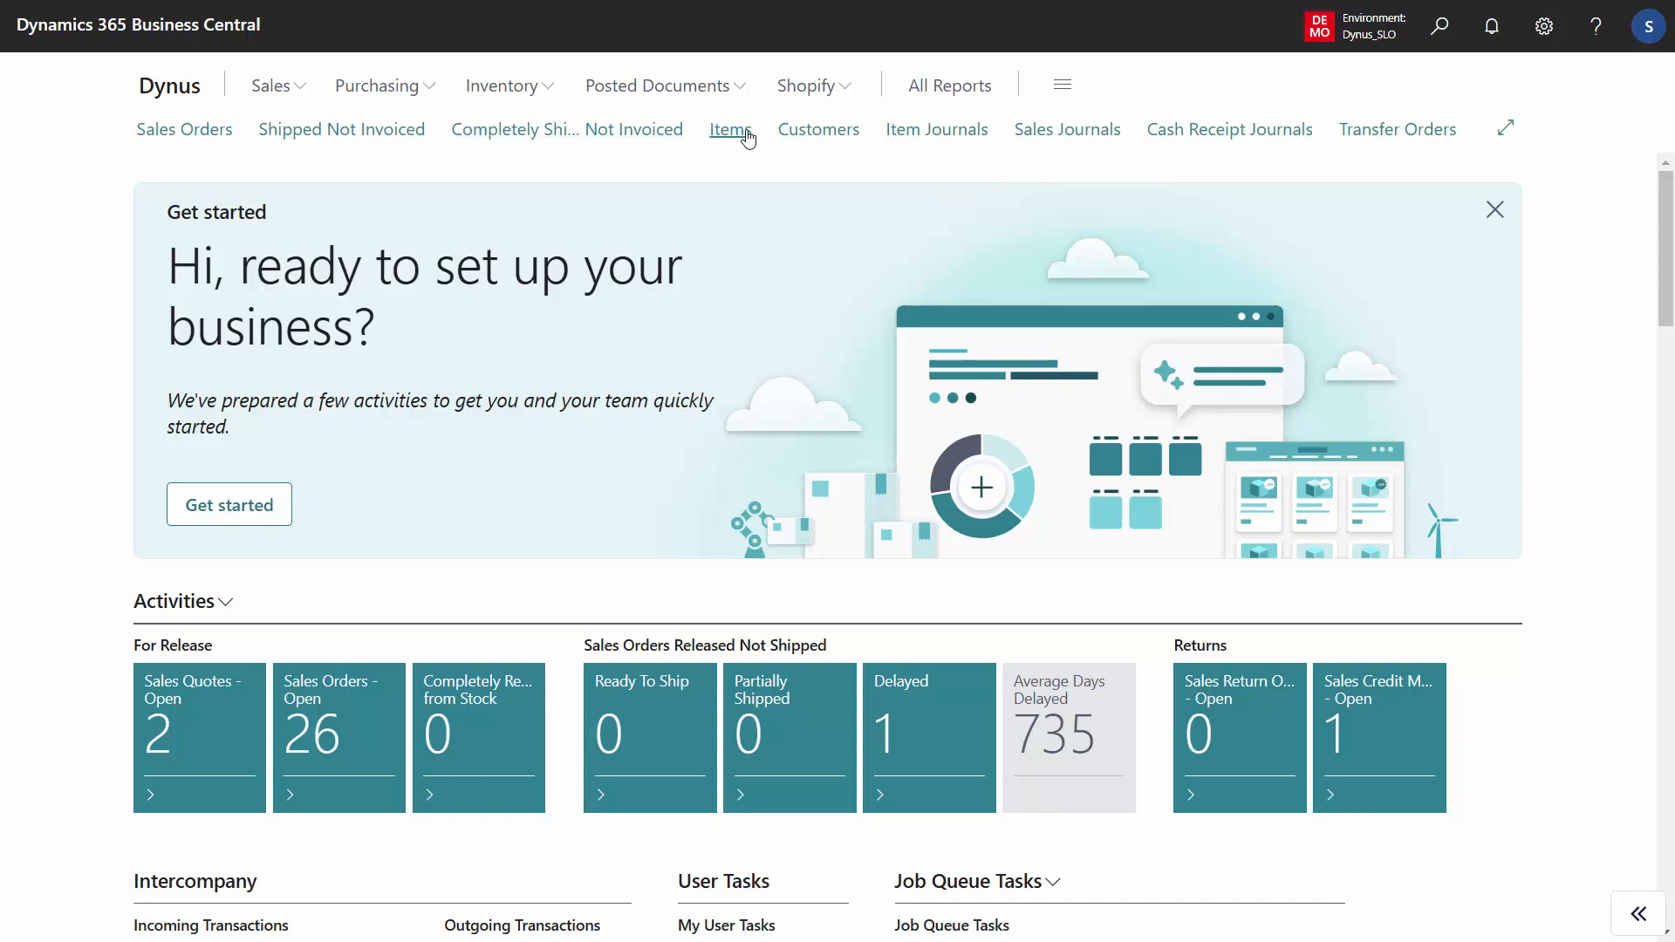
- Open the item card of 1000 City Bike and start the guide for creating a new master data specification
{"action": "left_click", "coordinate": [729, 130]}
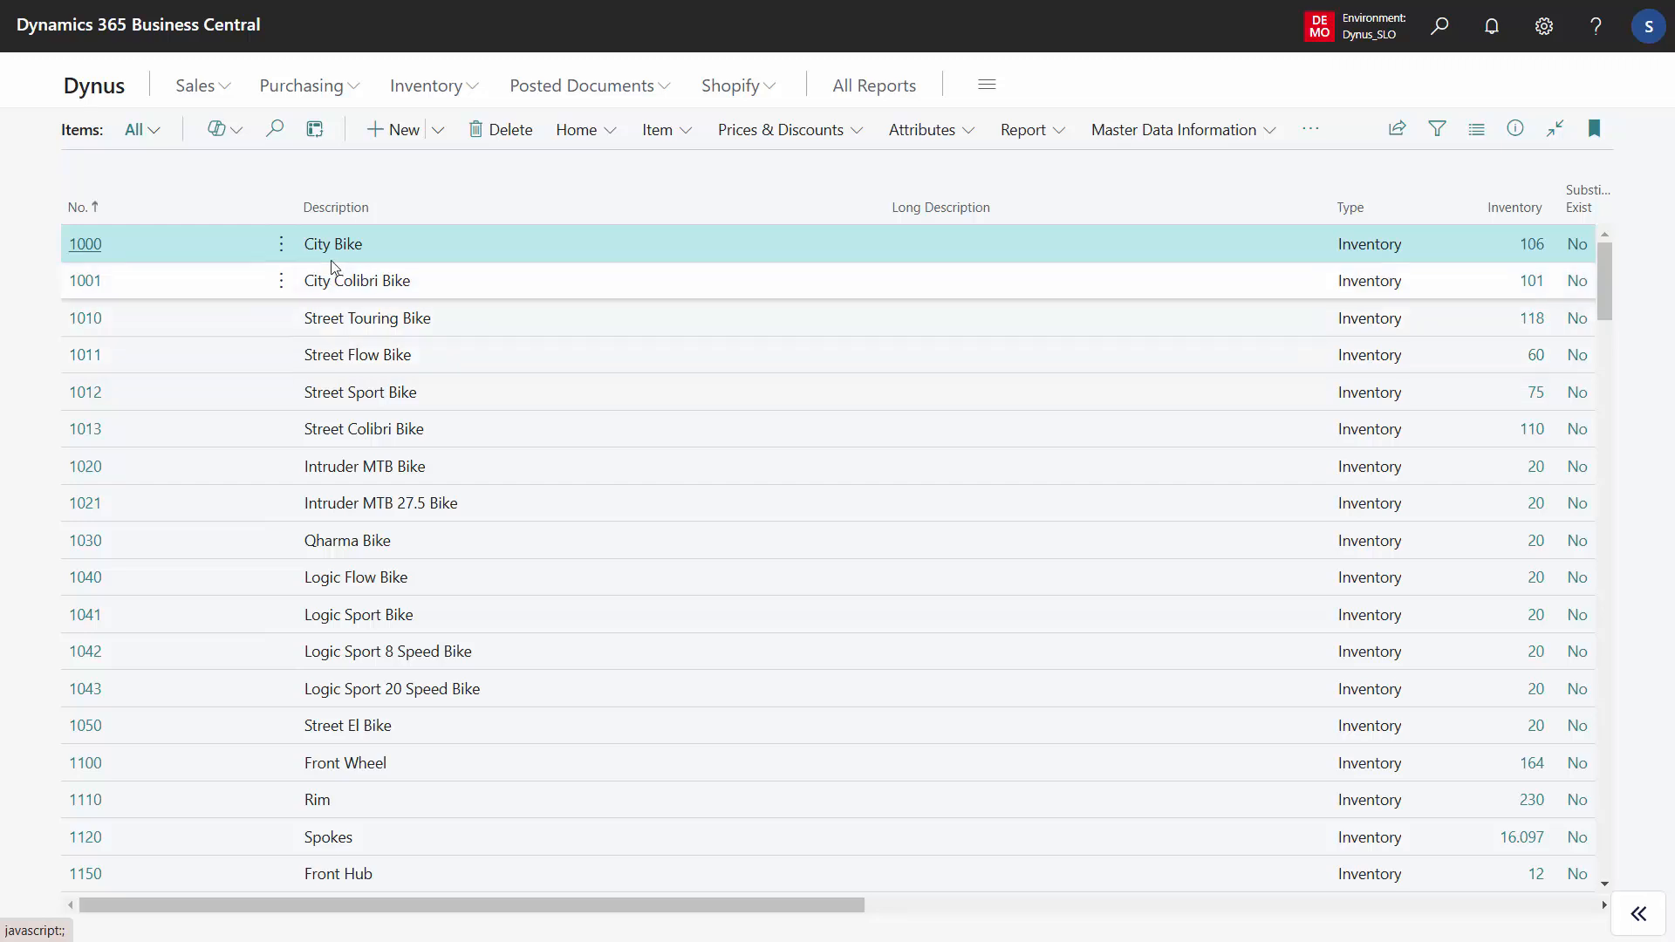
{"action": "left_click", "coordinate": [86, 245]}
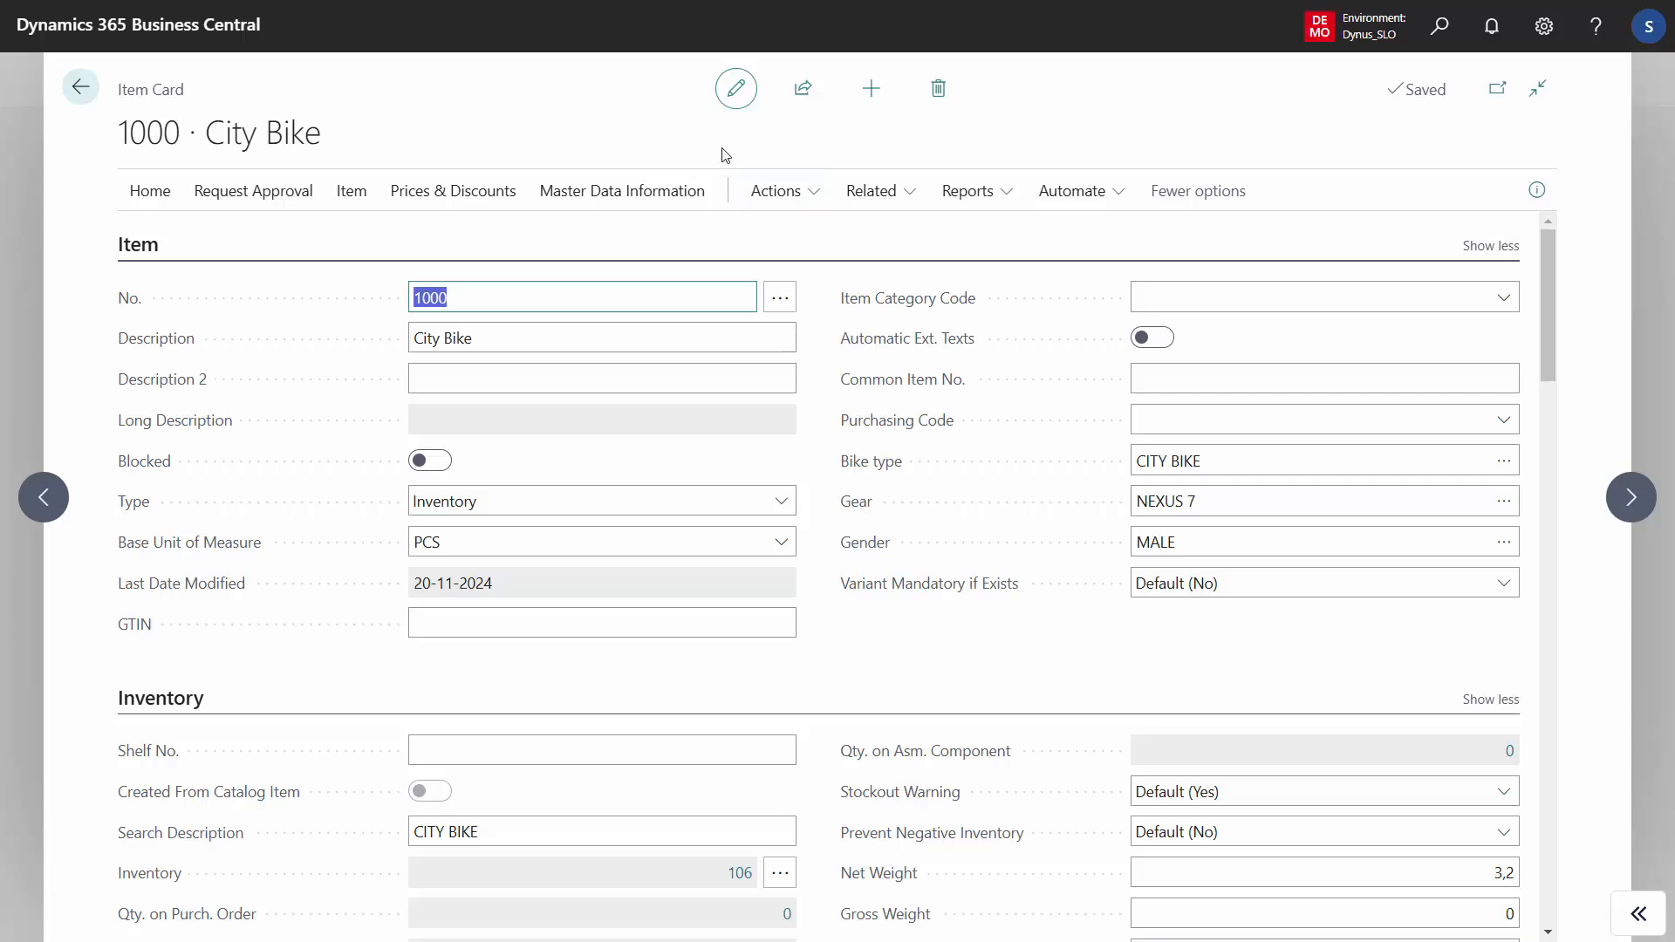
{"action": "left_click", "coordinate": [643, 197]}
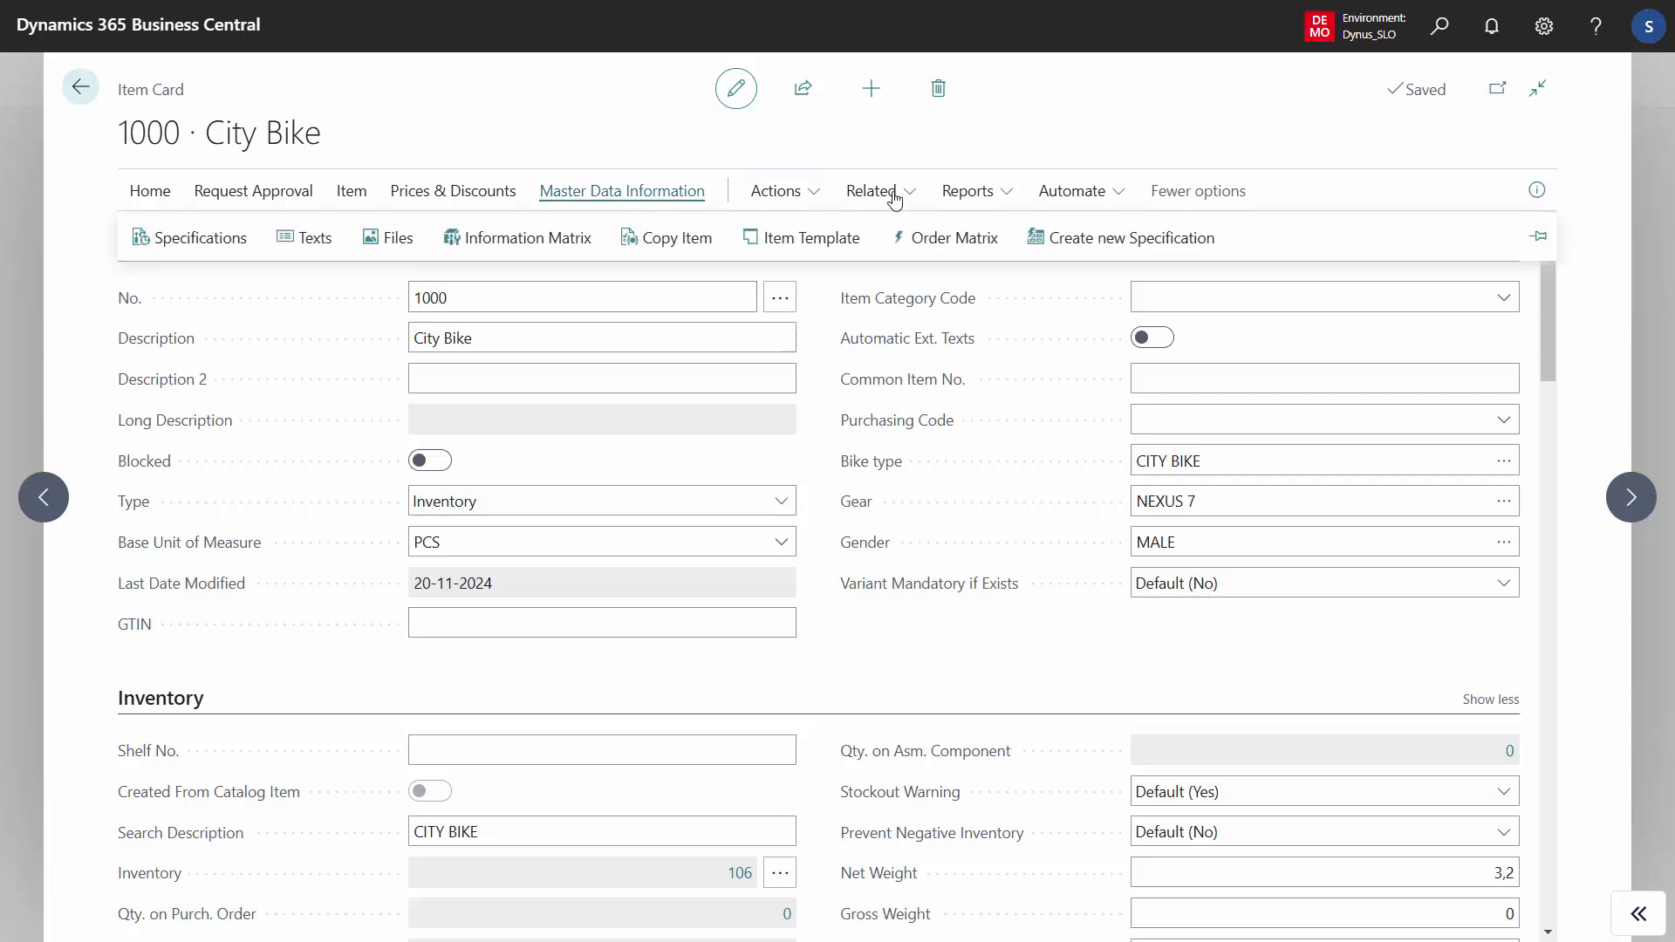
{"action": "left_click", "coordinate": [1105, 239]}
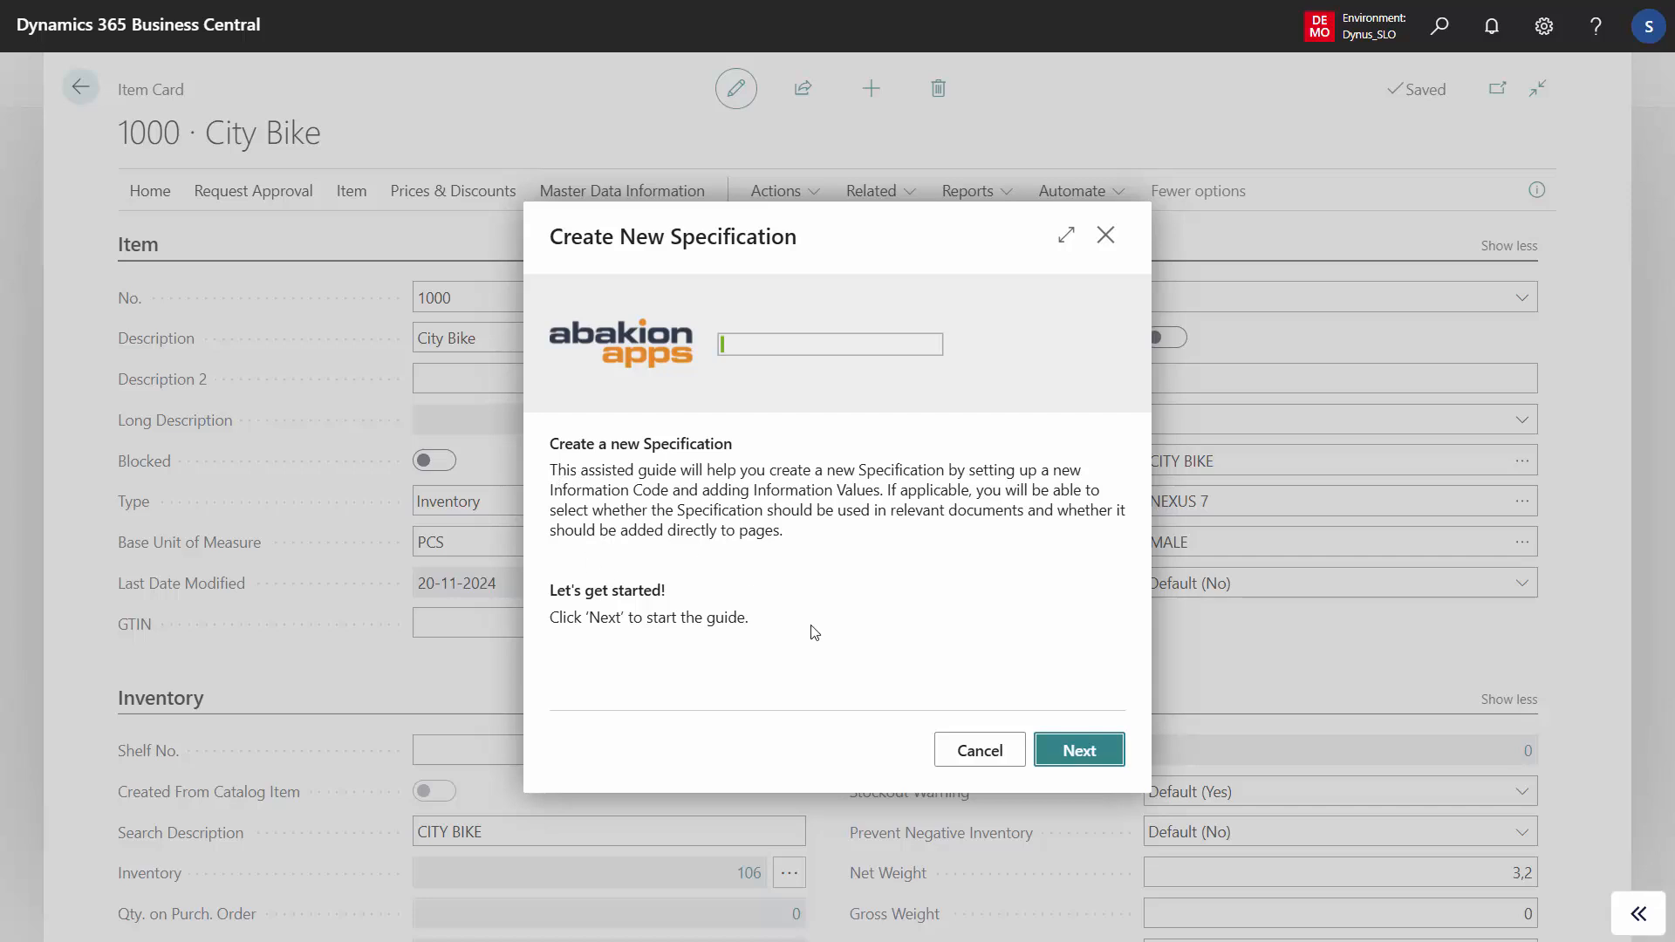
{"action": "left_click", "coordinate": [1081, 752]}
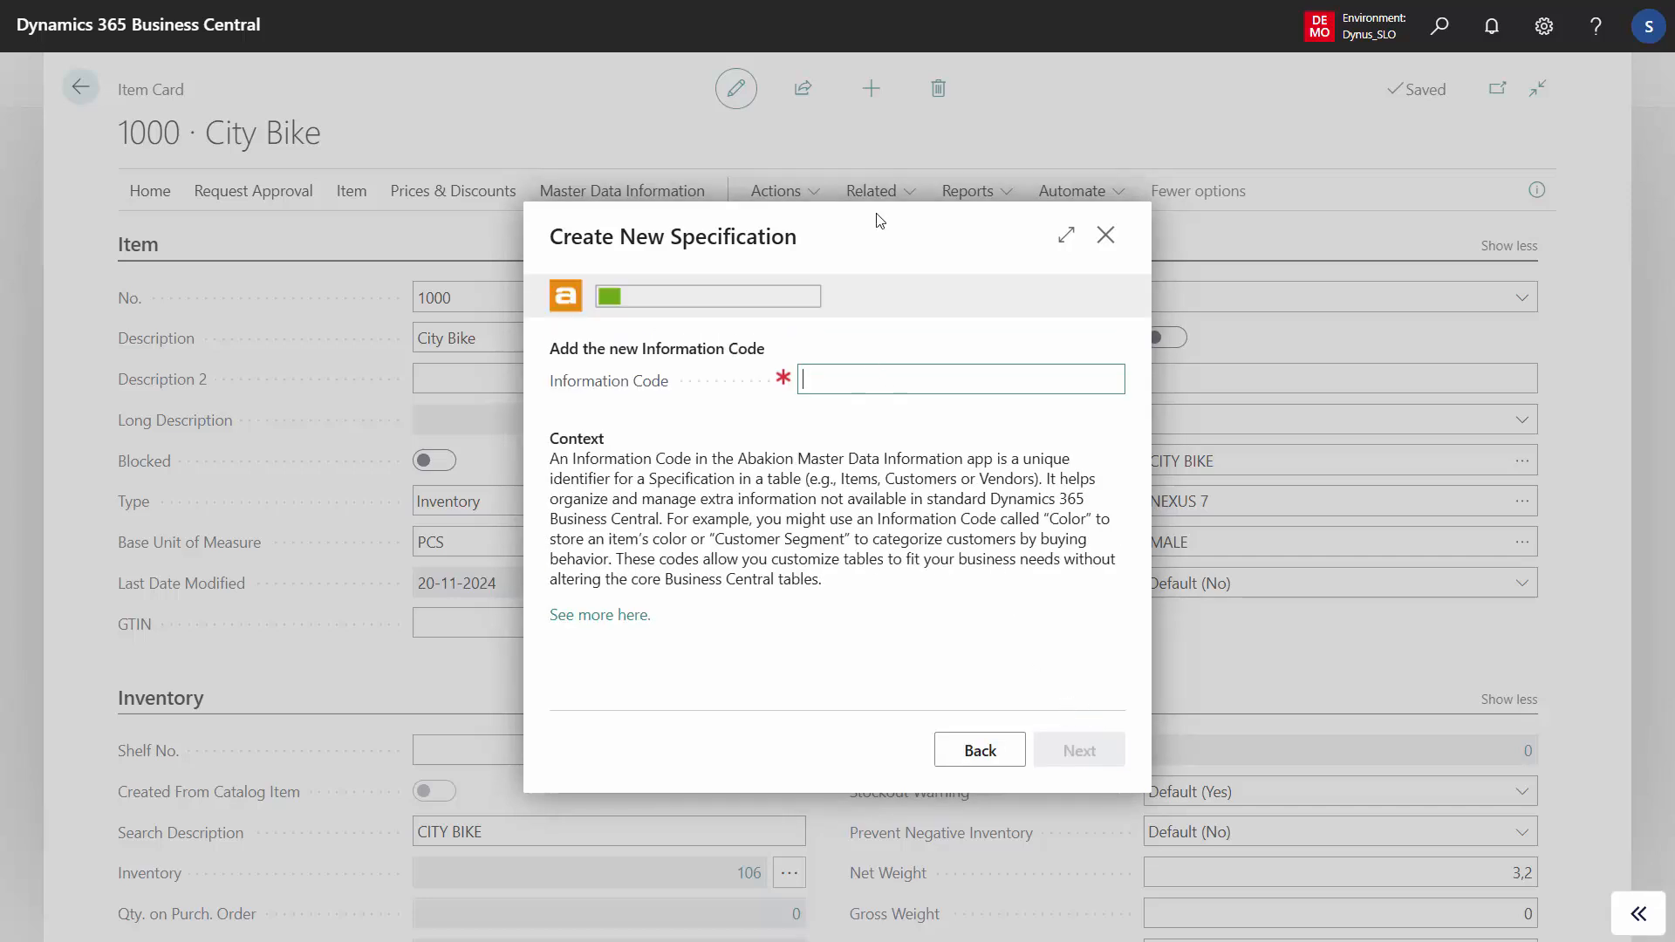
- Enter COLOR as the new specification's information code and continue to the information values
{"action": "type", "text": "Color"}
{"action": "key", "text": "BackSpace"}
{"action": "key", "text": "BackSpace"}
{"action": "type", "text": "or"}
{"action": "key", "text": "Tab"}
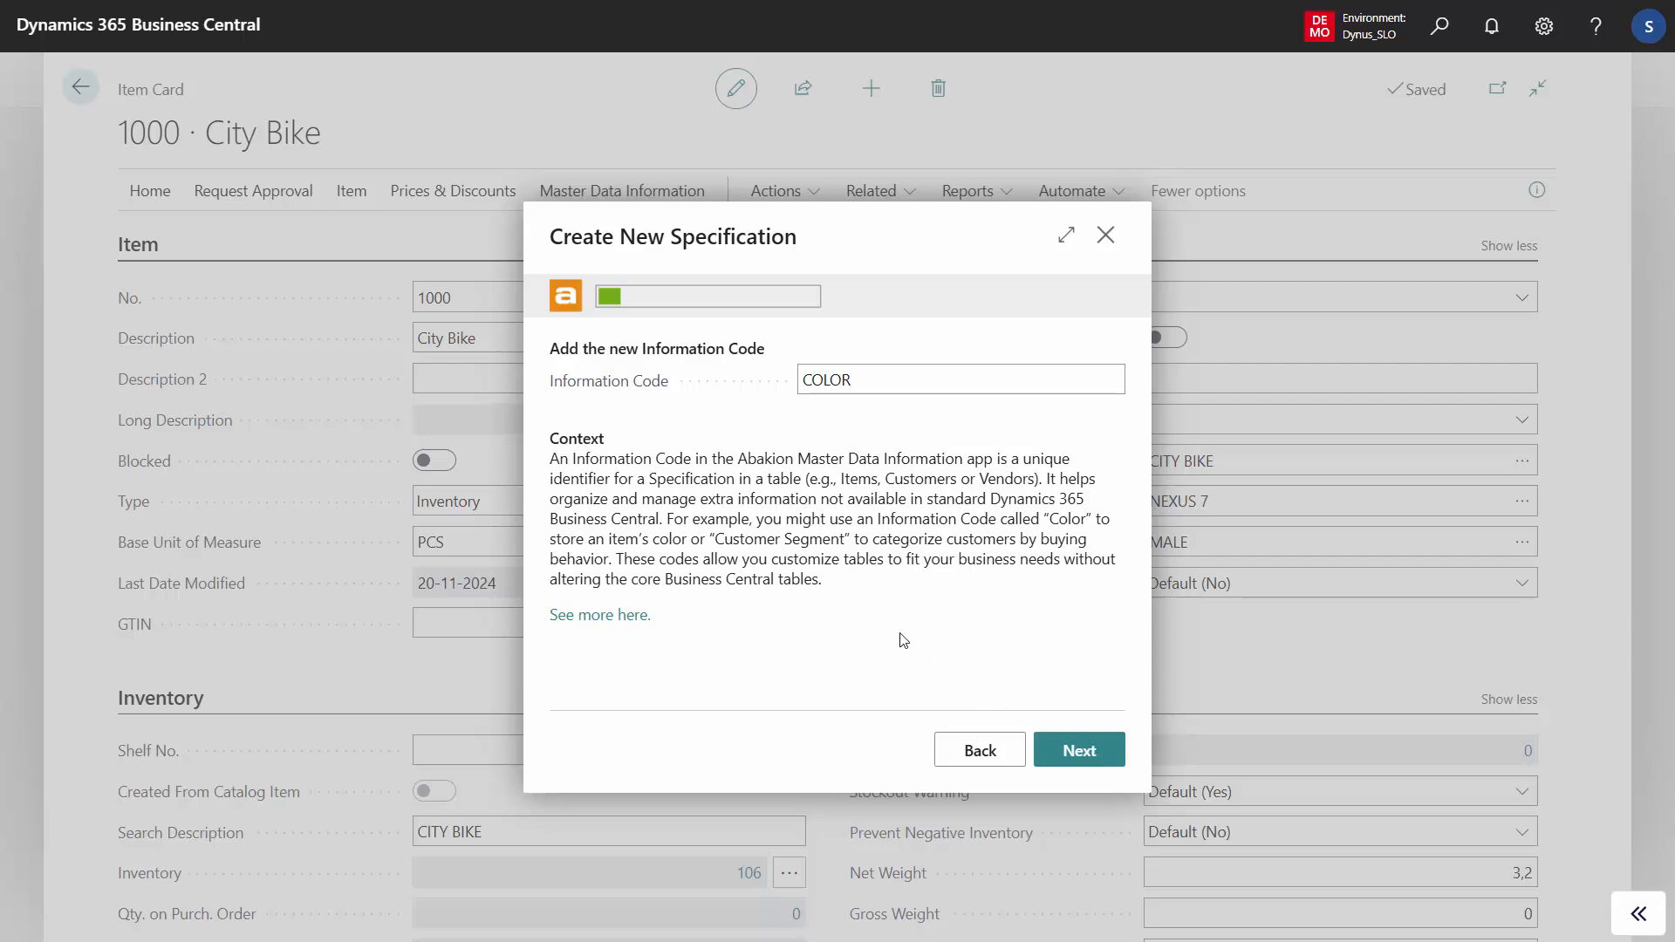
{"action": "left_click", "coordinate": [1080, 747]}
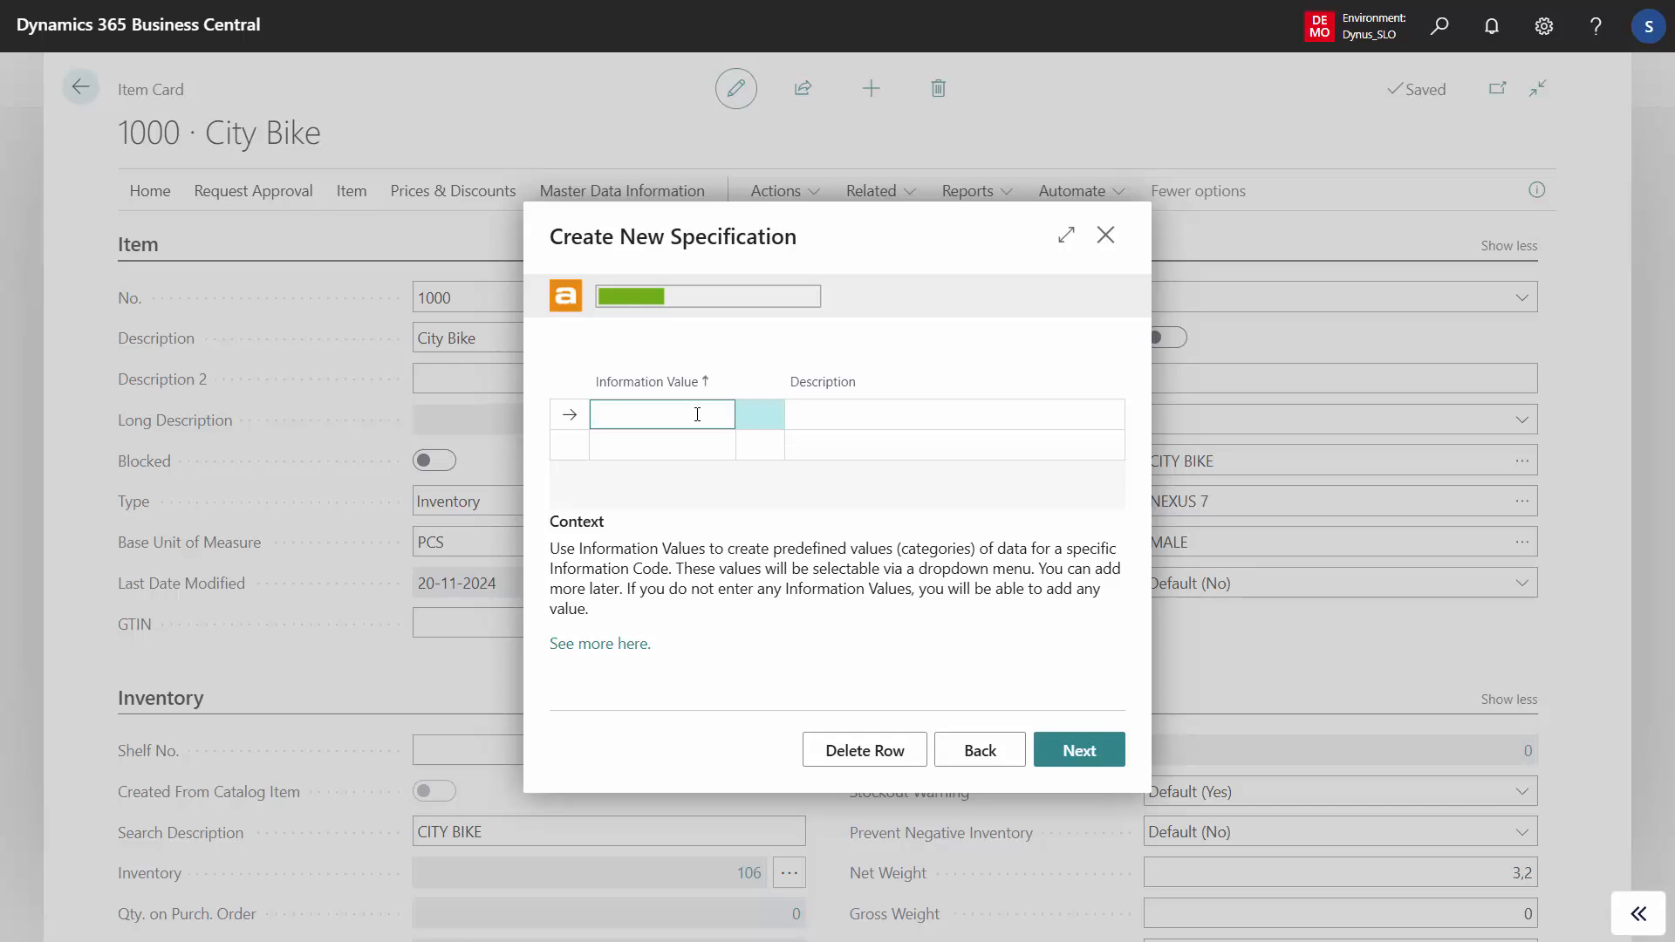
- Add the predefined information values Red, Green and Blue to the specification and continue the guide
{"action": "type", "text": "Red"}
{"action": "key", "text": "Return"}
{"action": "type", "text": "Green"}
{"action": "key", "text": "Return"}
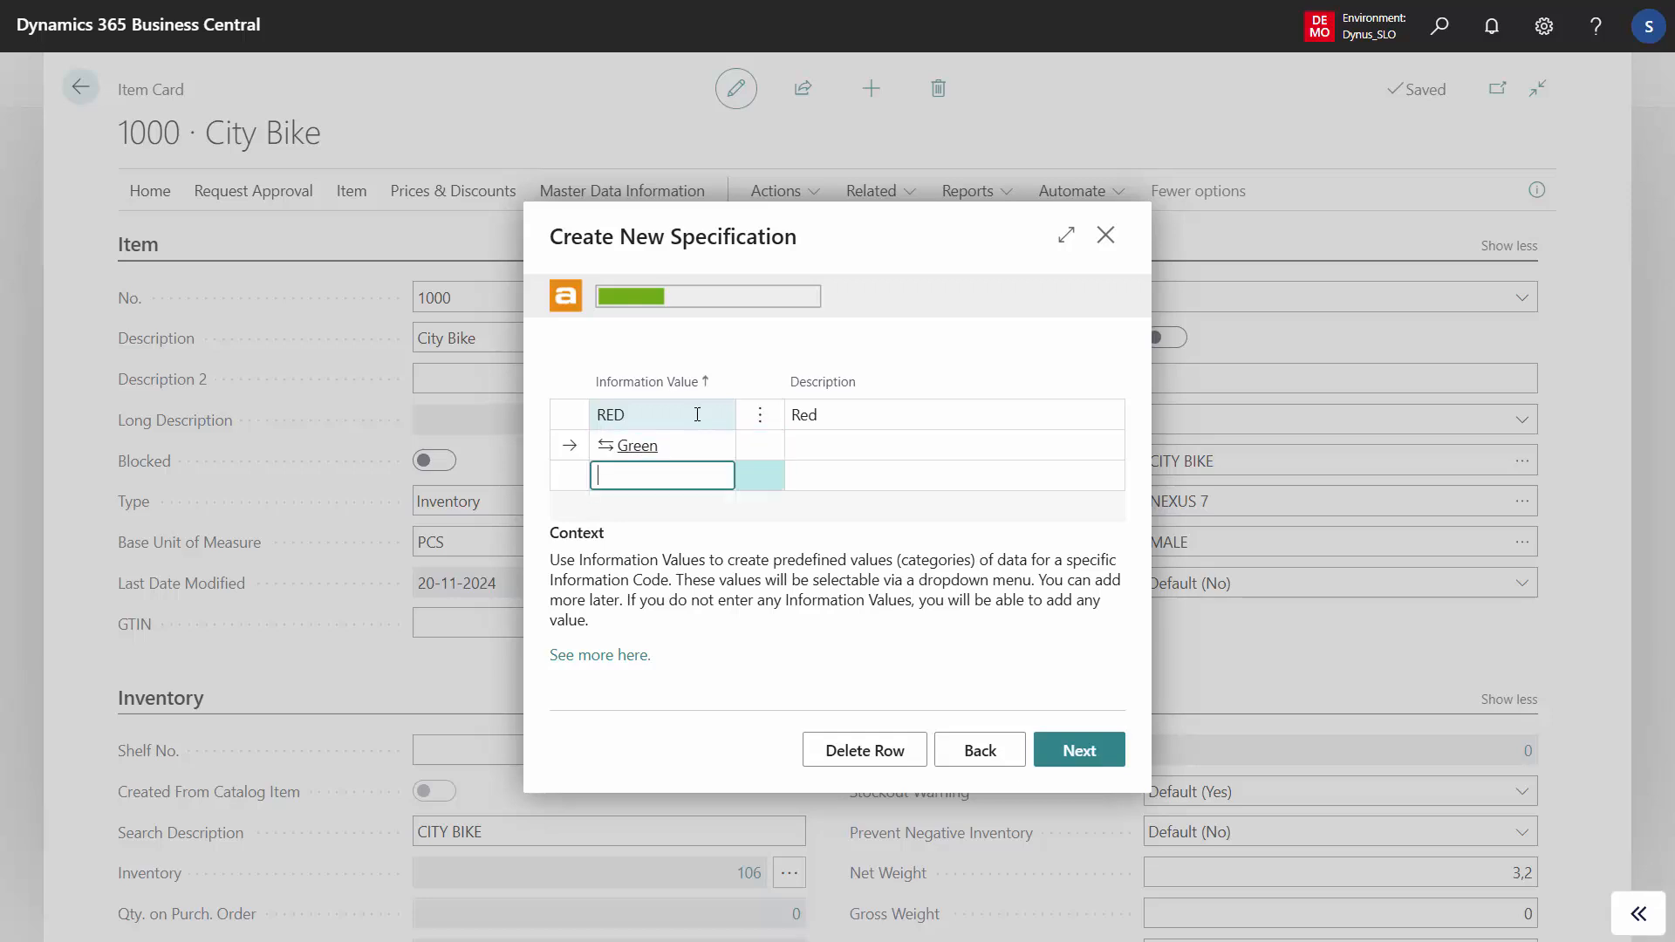
{"action": "type", "text": "Bl"}
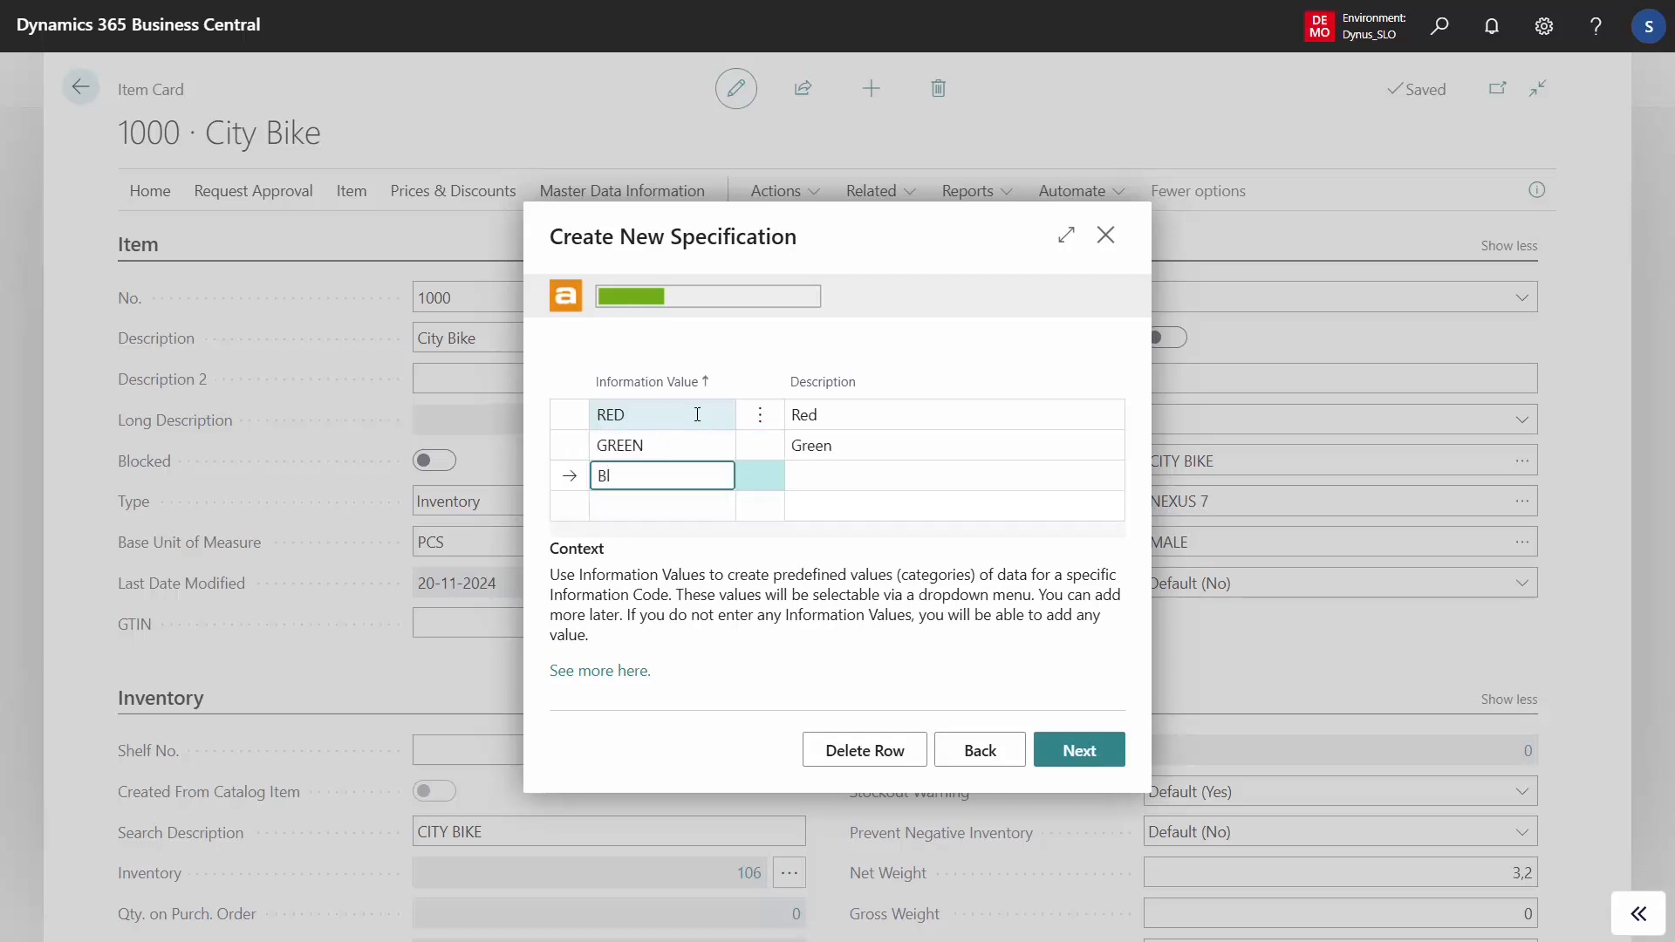
{"action": "type", "text": "ue"}
{"action": "key", "text": "Up"}
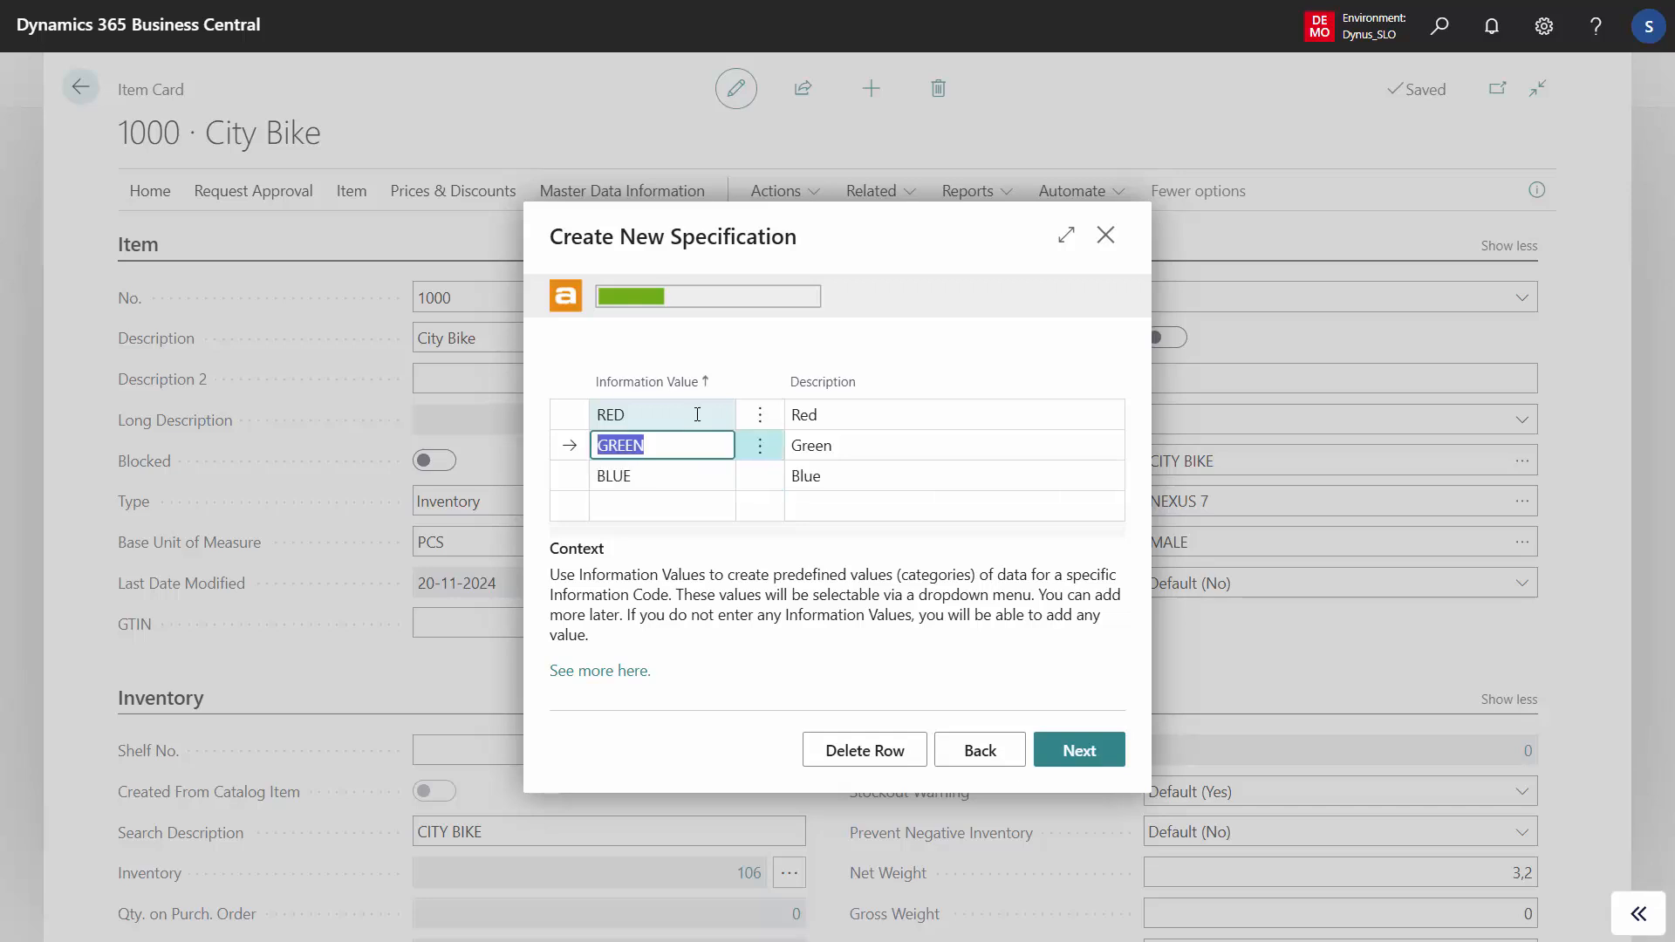
{"action": "left_click", "coordinate": [1080, 752]}
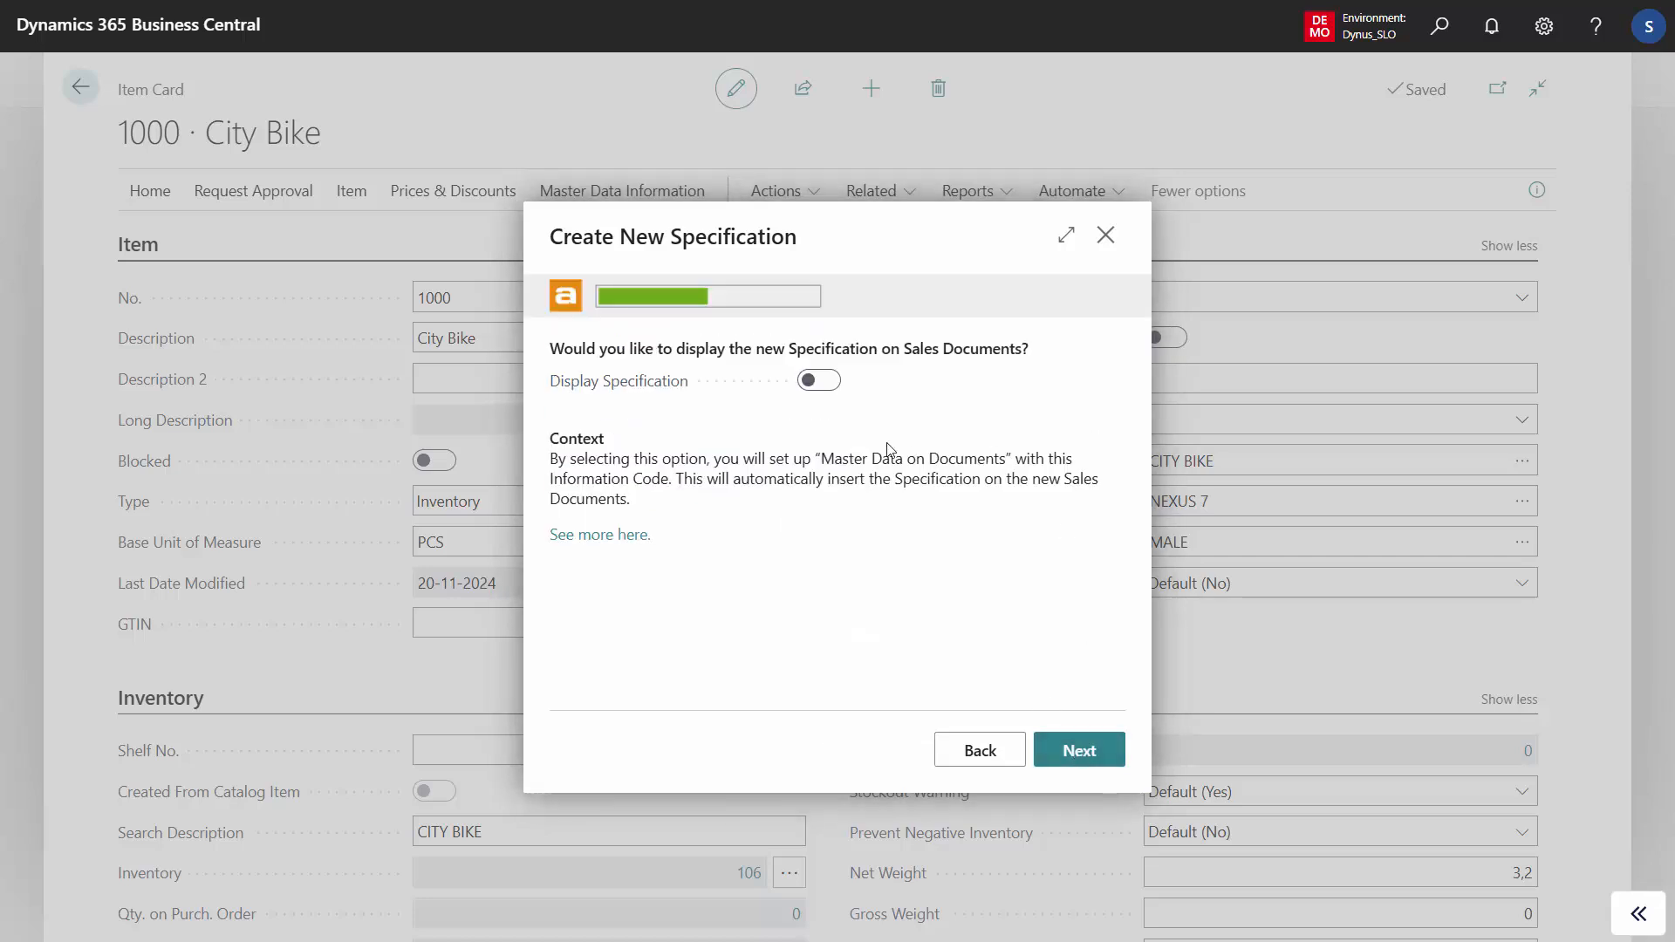
- Enable displaying the specification on sales documents and leave it off for purchase documents
{"action": "left_click_drag", "start_coordinate": [790, 349], "coordinate": [1038, 350]}
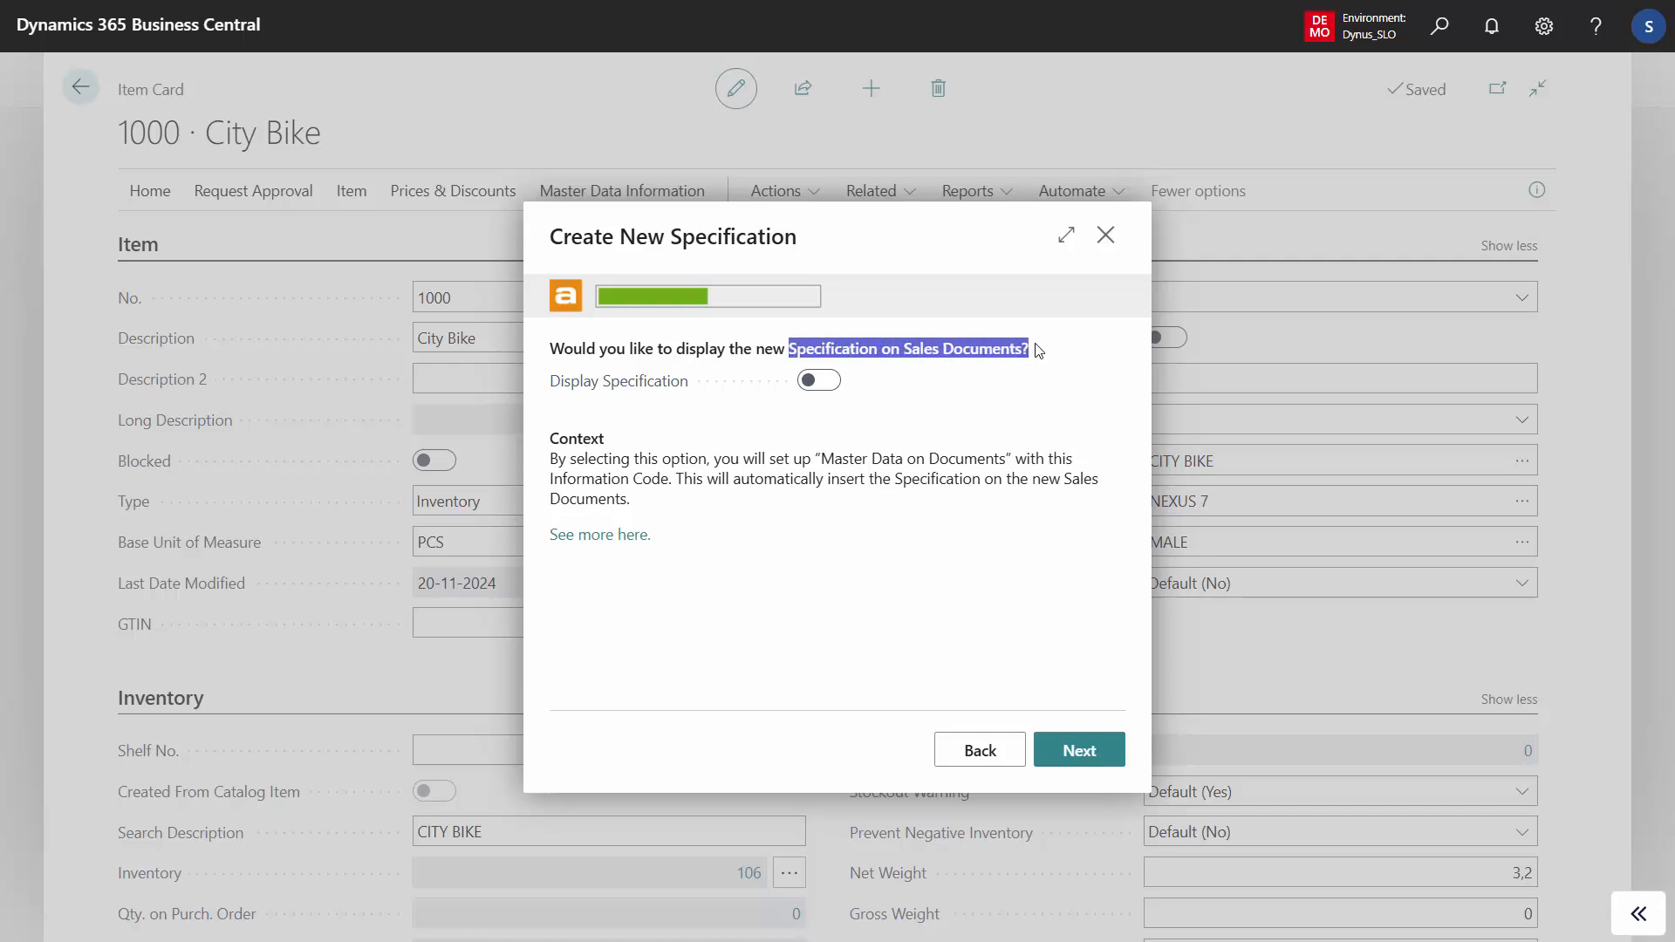
{"action": "left_click", "coordinate": [828, 383]}
{"action": "left_click", "coordinate": [1087, 758]}
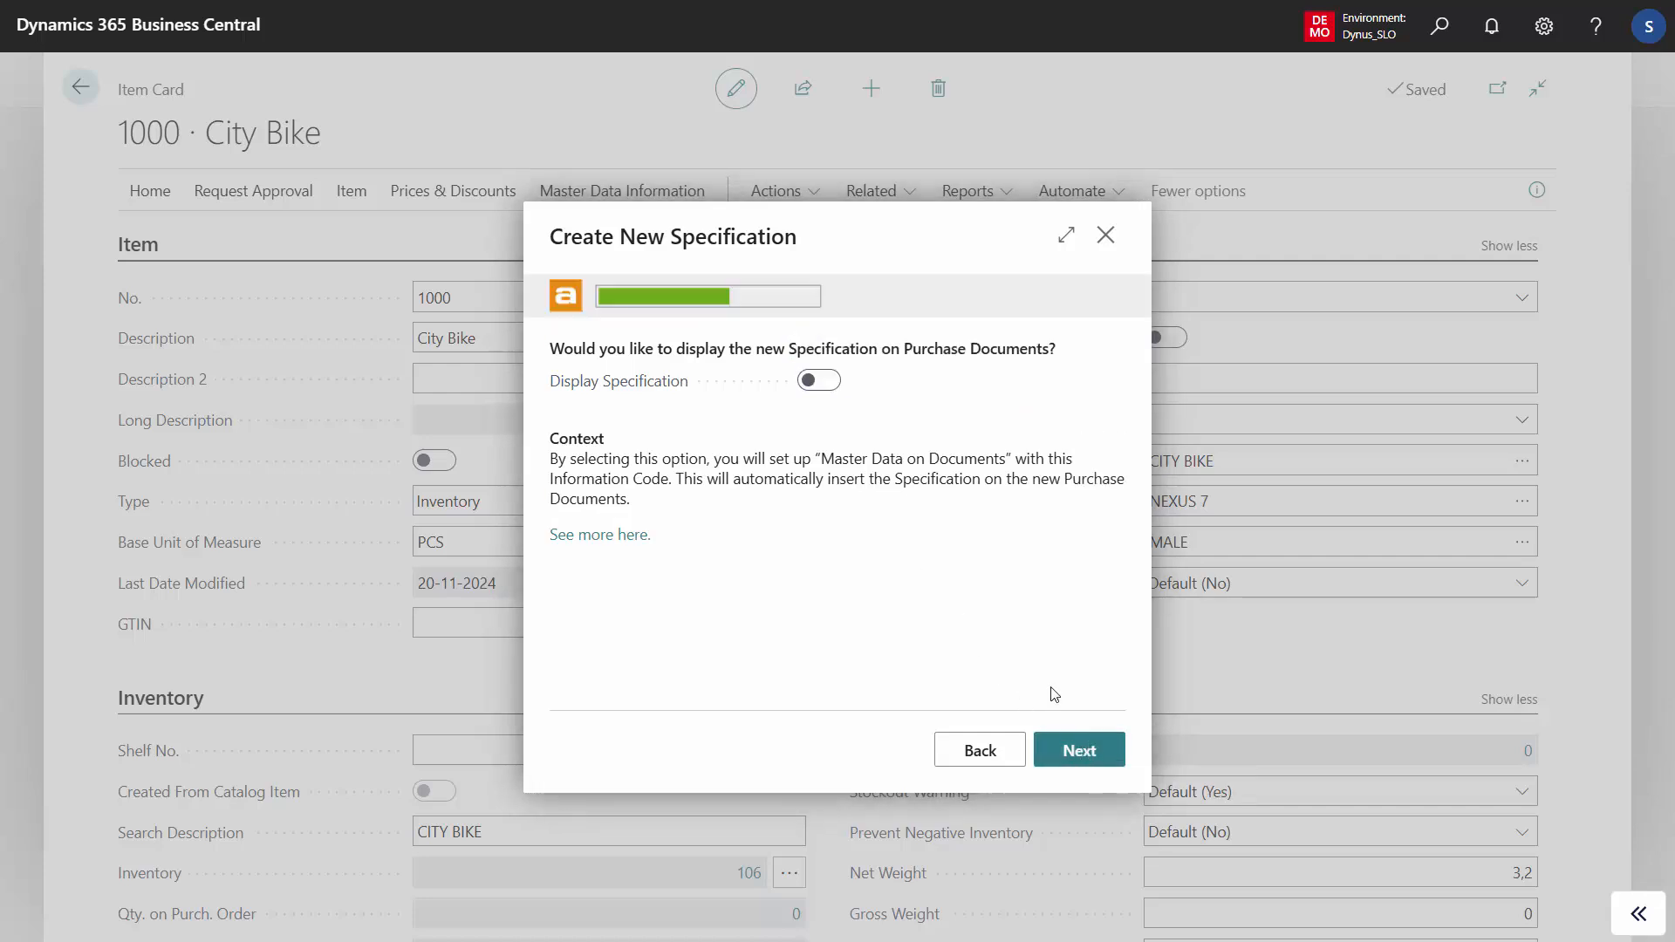
{"action": "left_click_drag", "start_coordinate": [900, 352], "coordinate": [1030, 355]}
{"action": "left_click", "coordinate": [981, 576]}
{"action": "left_click", "coordinate": [1083, 752]}
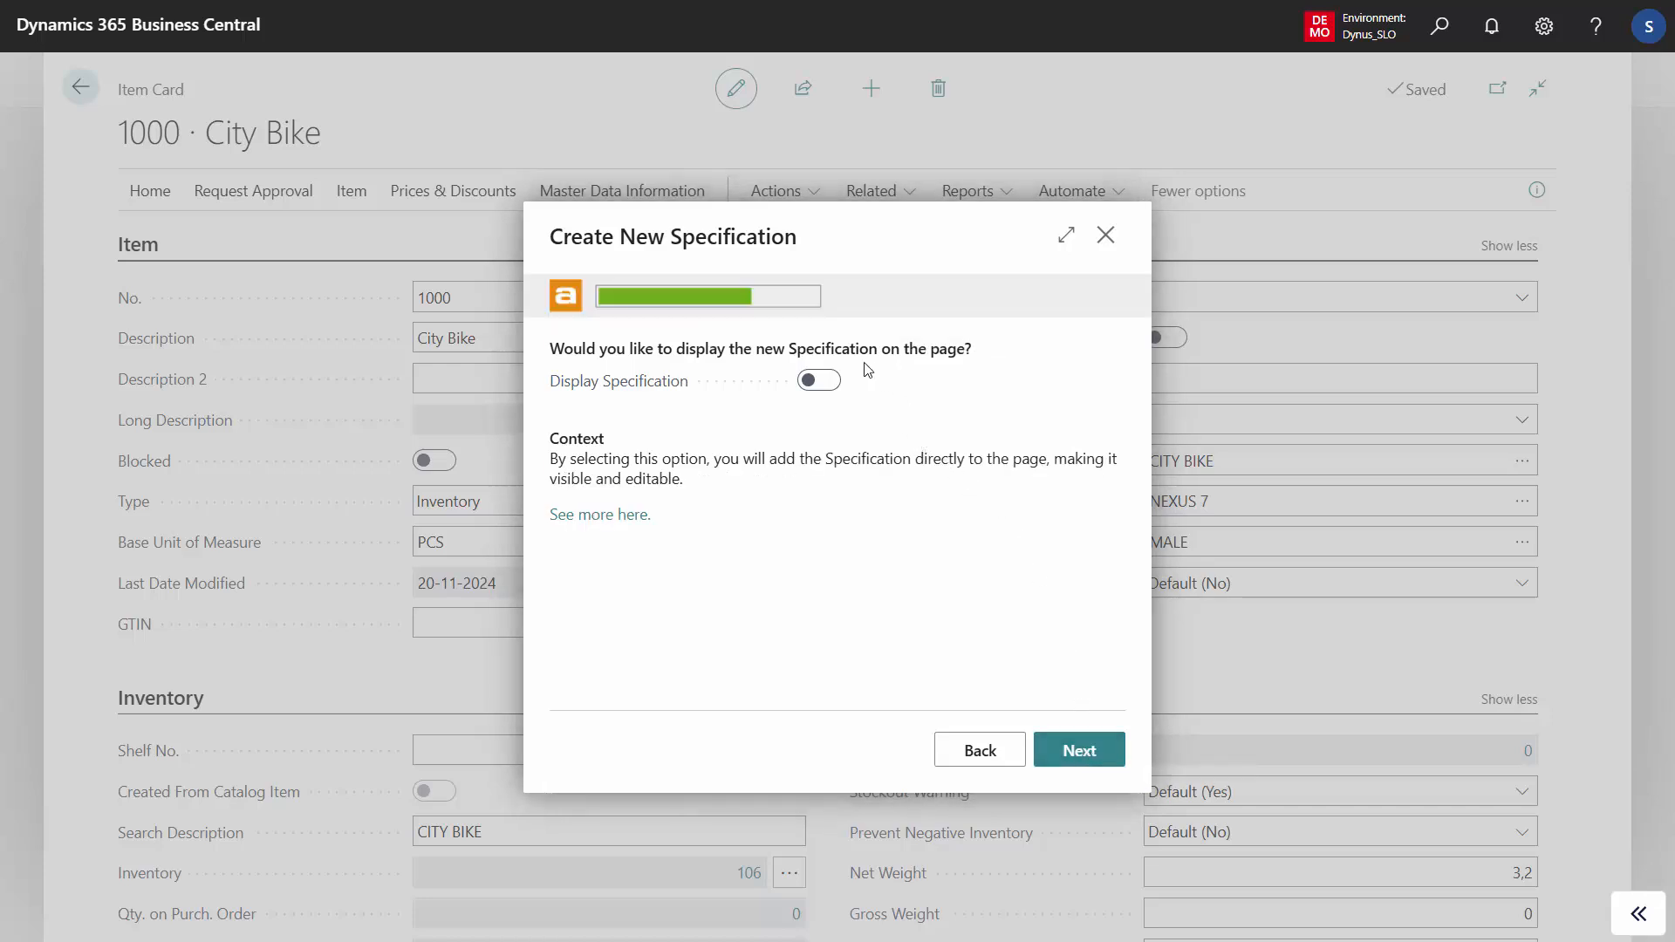
- Enable displaying the specification on the page and merging it into the Long Description
{"action": "left_click_drag", "start_coordinate": [789, 347], "coordinate": [968, 343]}
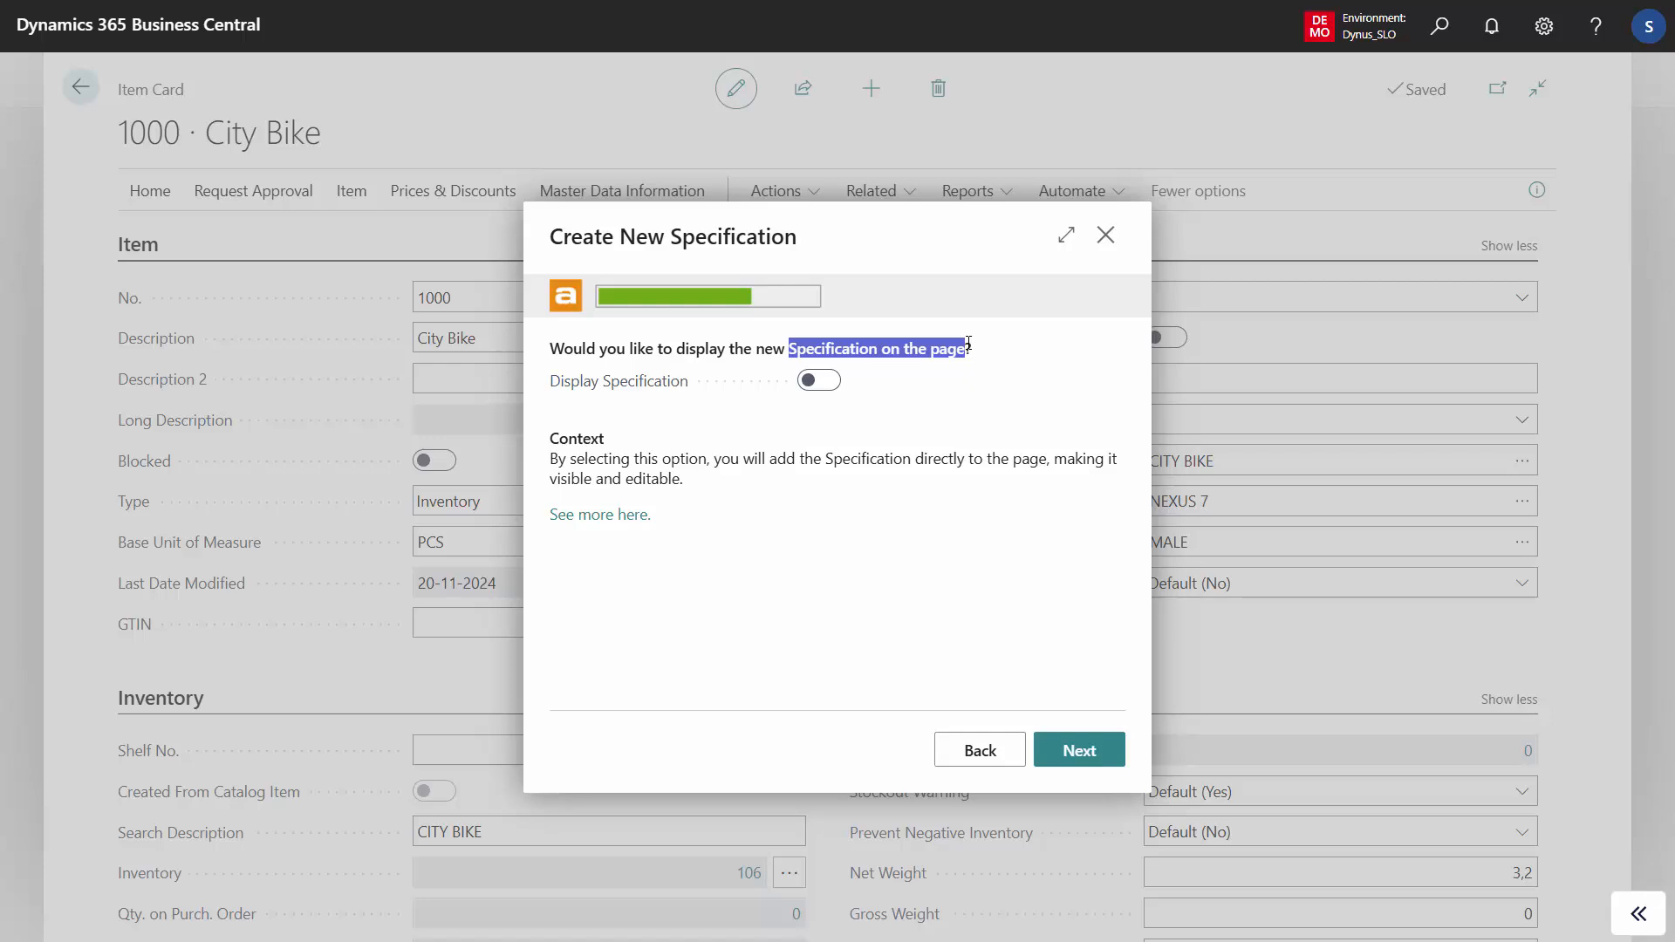
{"action": "left_click", "coordinate": [832, 386]}
{"action": "left_click", "coordinate": [1079, 752]}
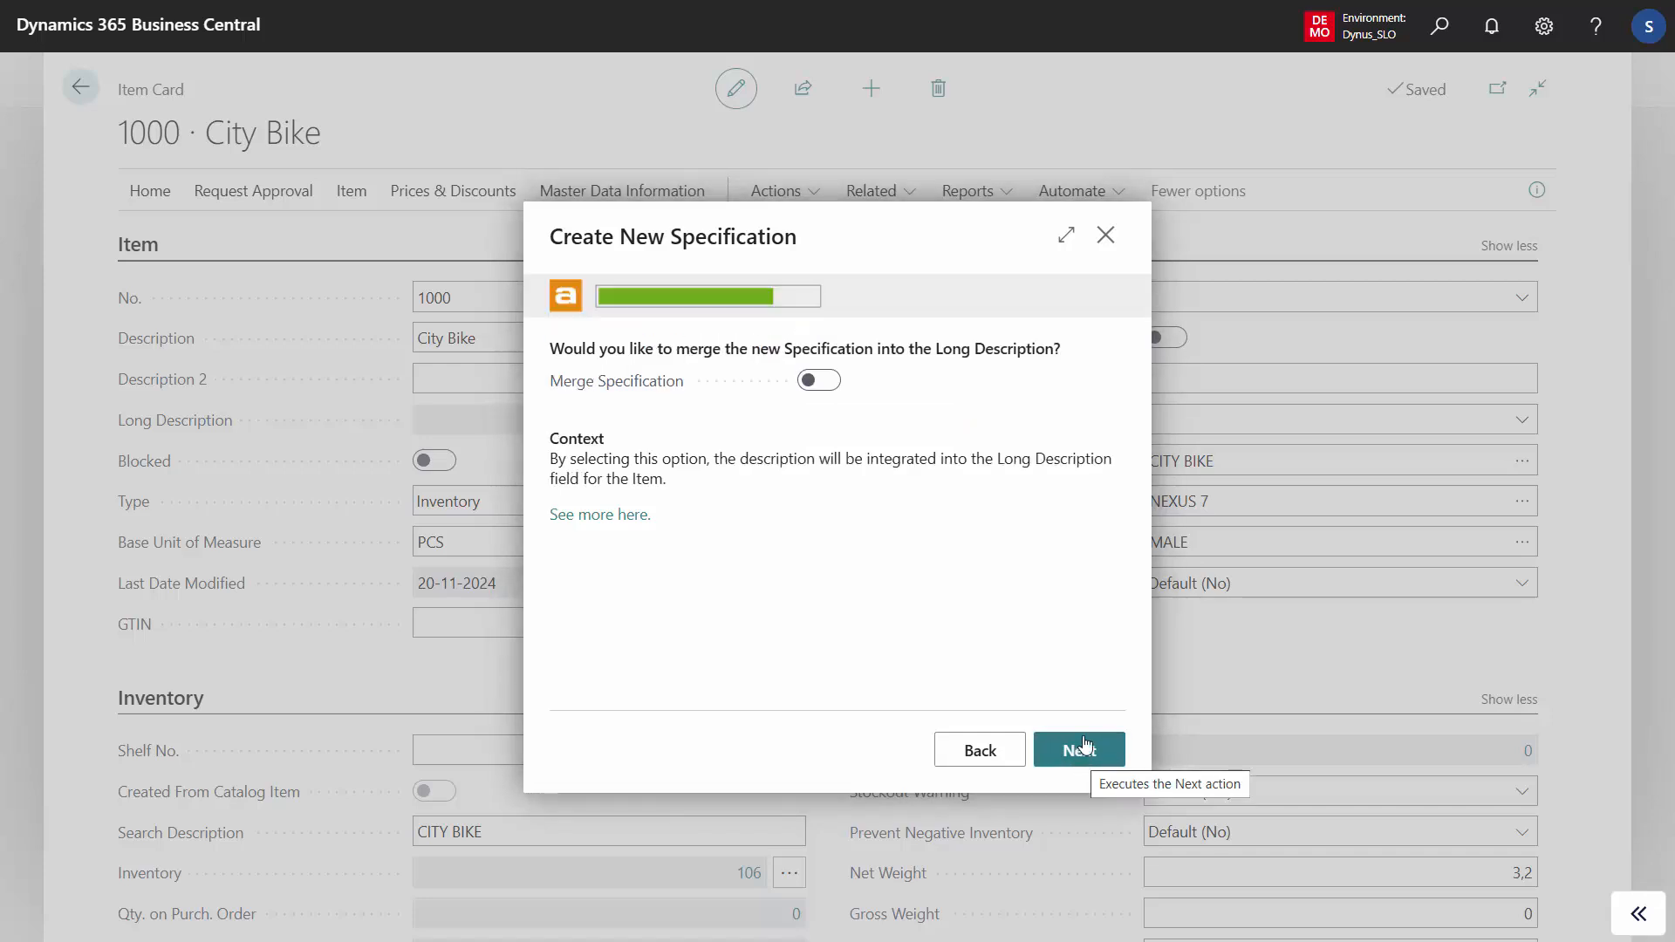
{"action": "left_click", "coordinate": [831, 387]}
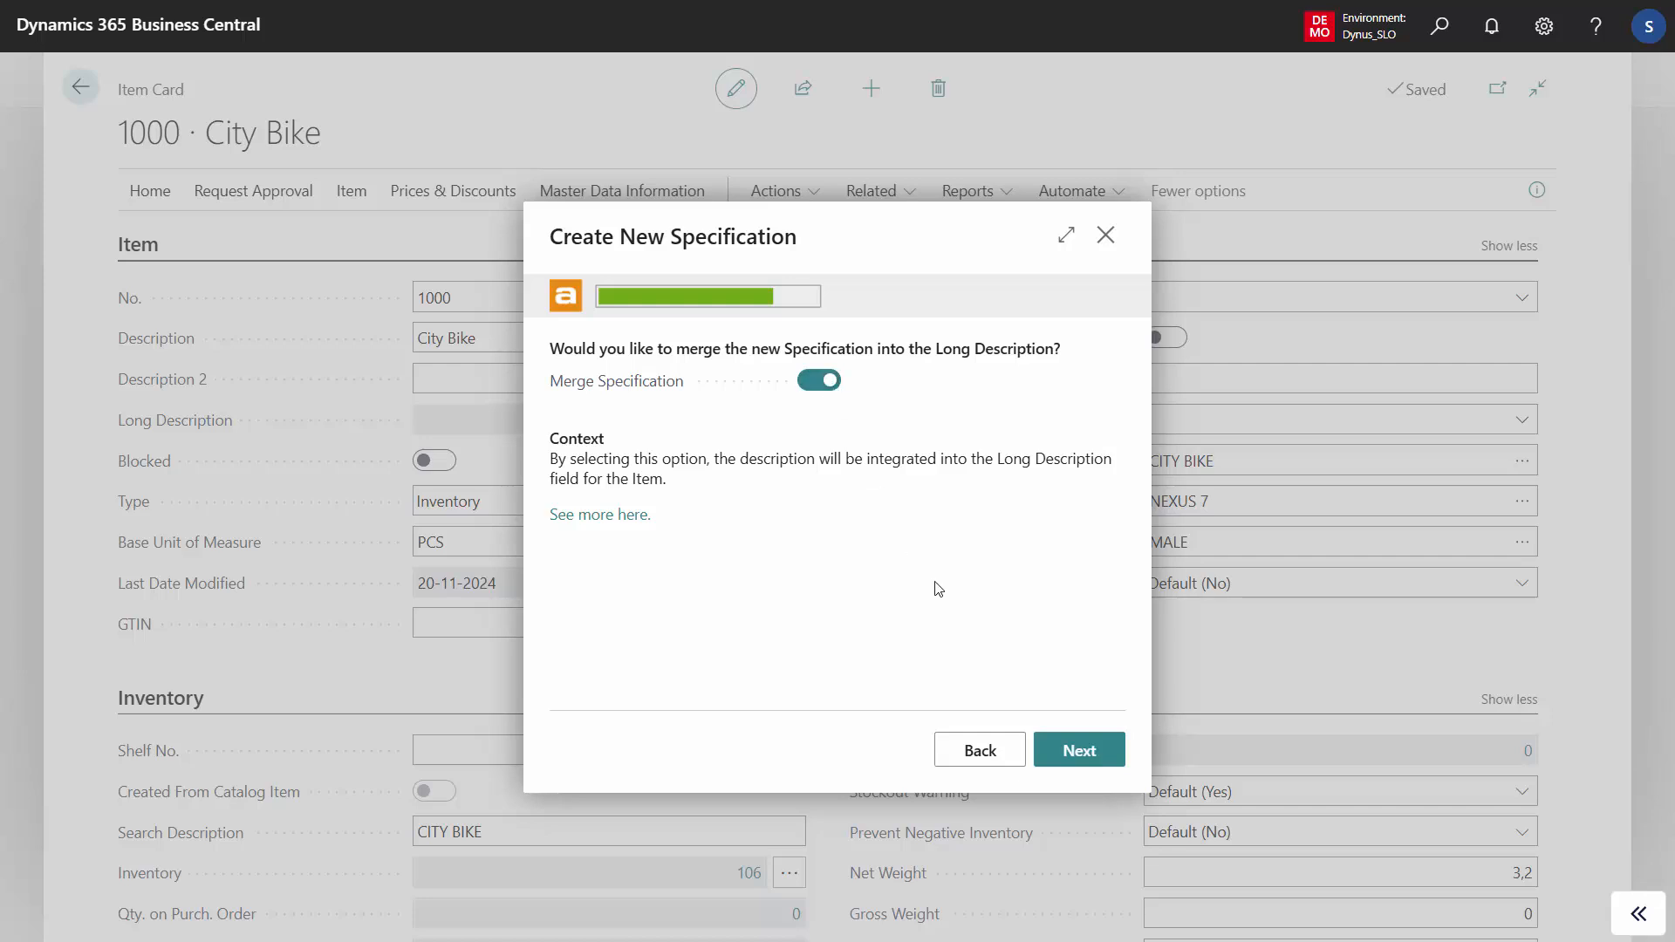
{"action": "left_click", "coordinate": [1074, 752]}
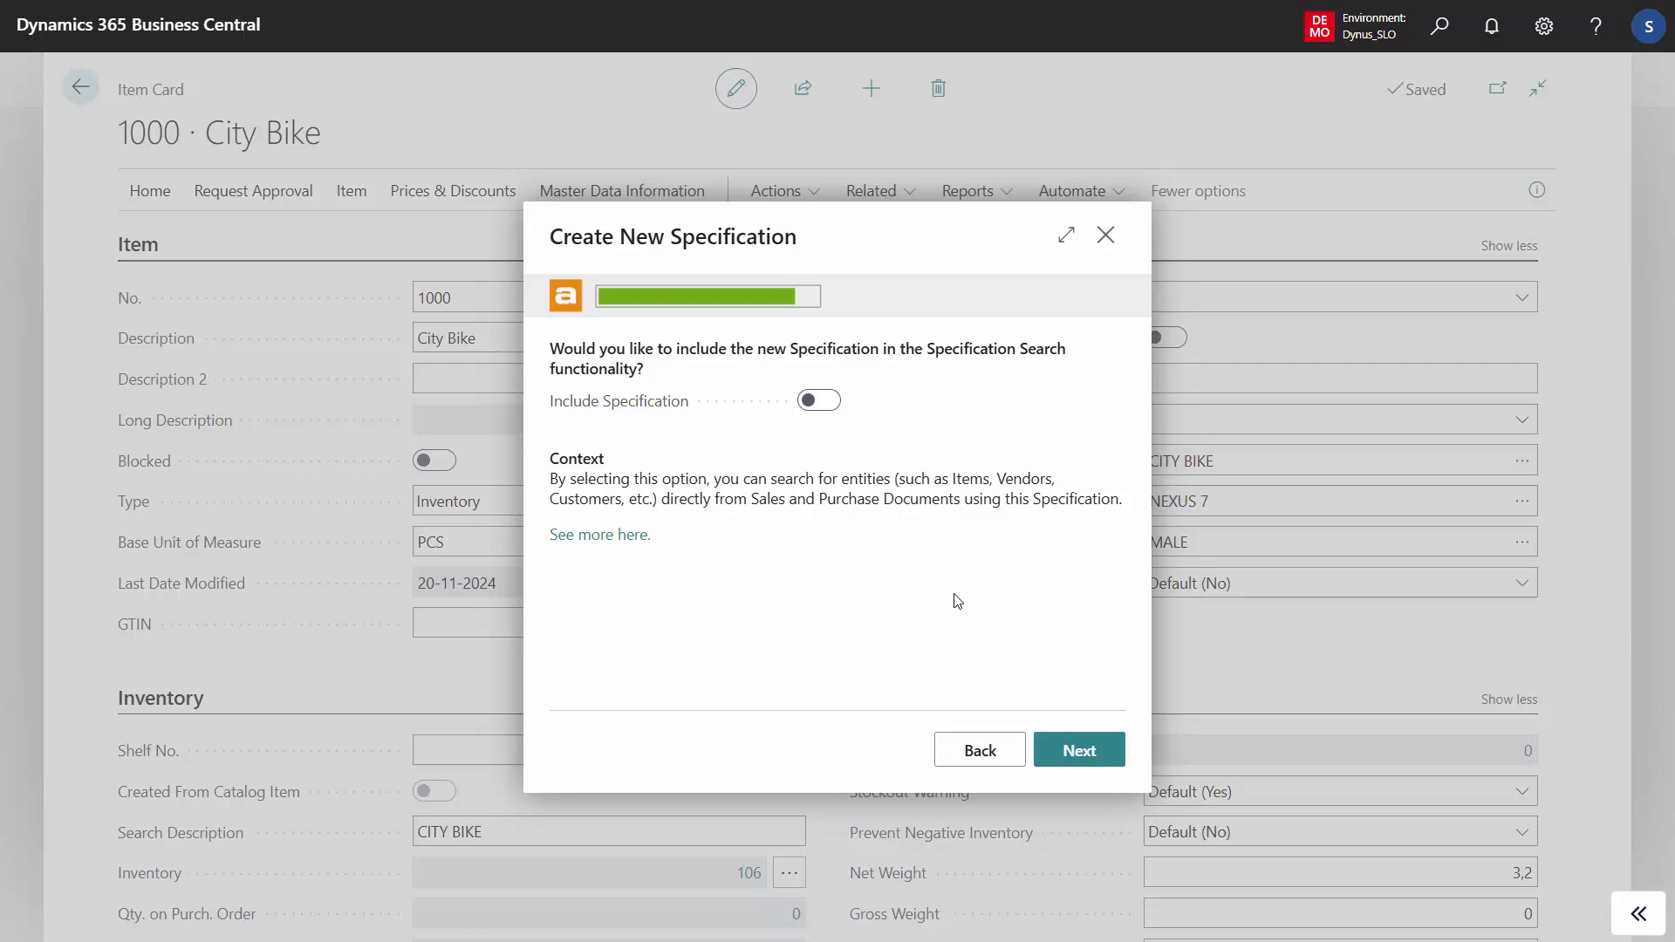
- Include the specification in the Specification Search and create it
{"action": "left_click", "coordinate": [824, 406]}
{"action": "left_click", "coordinate": [1081, 752]}
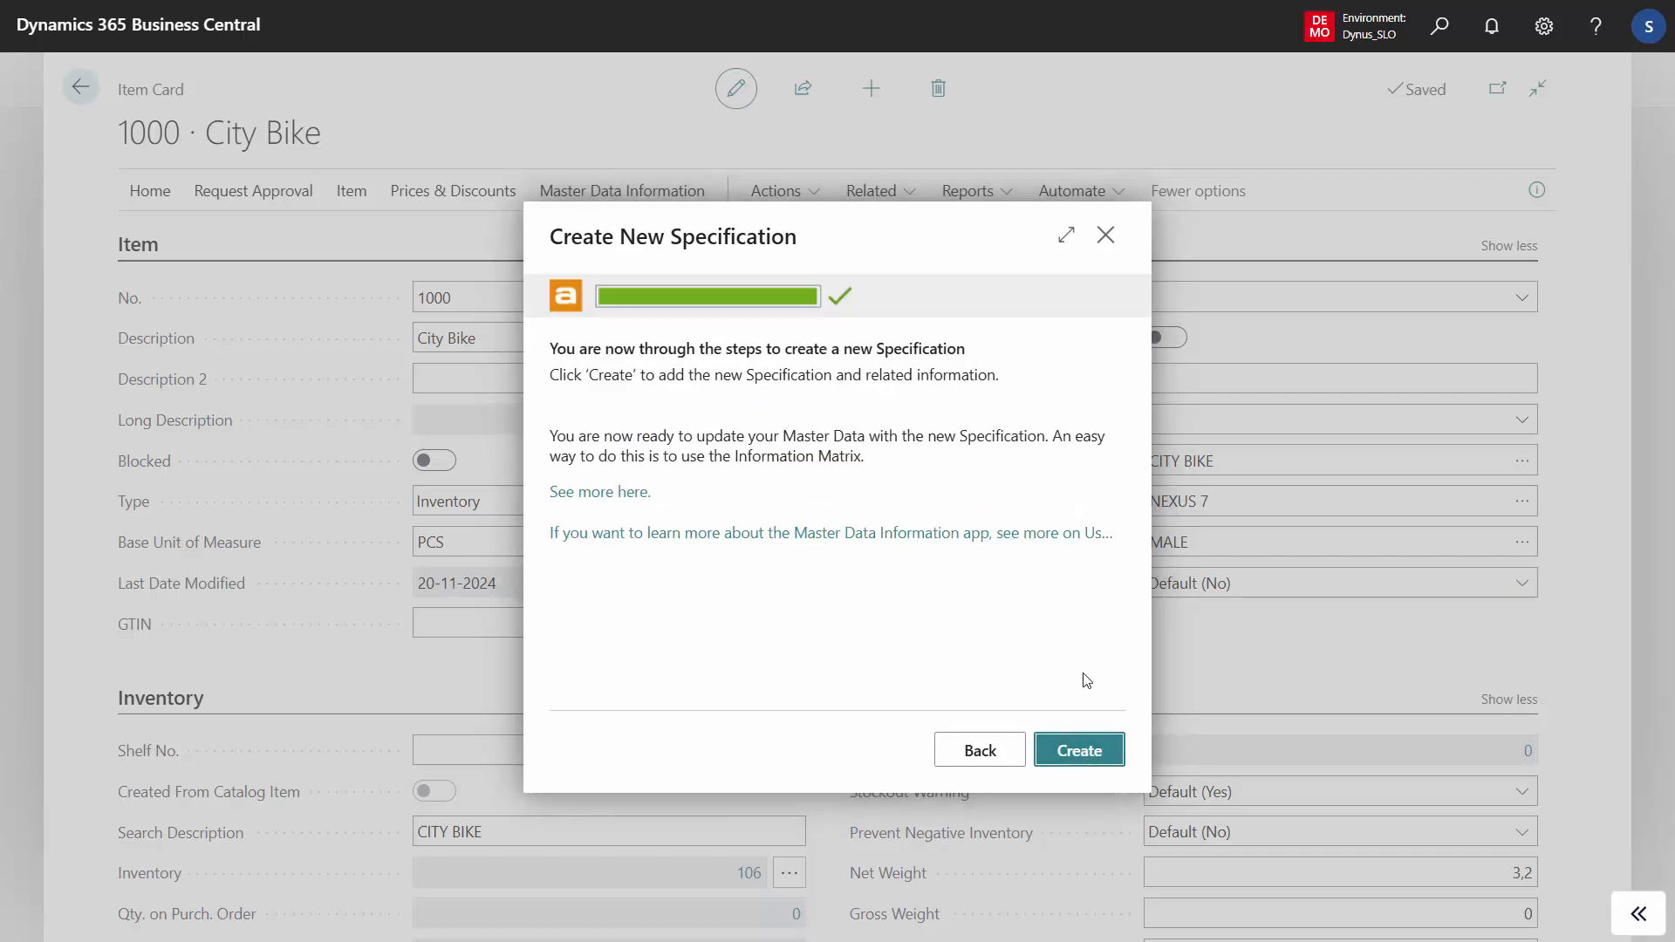
{"action": "left_click", "coordinate": [1087, 757]}
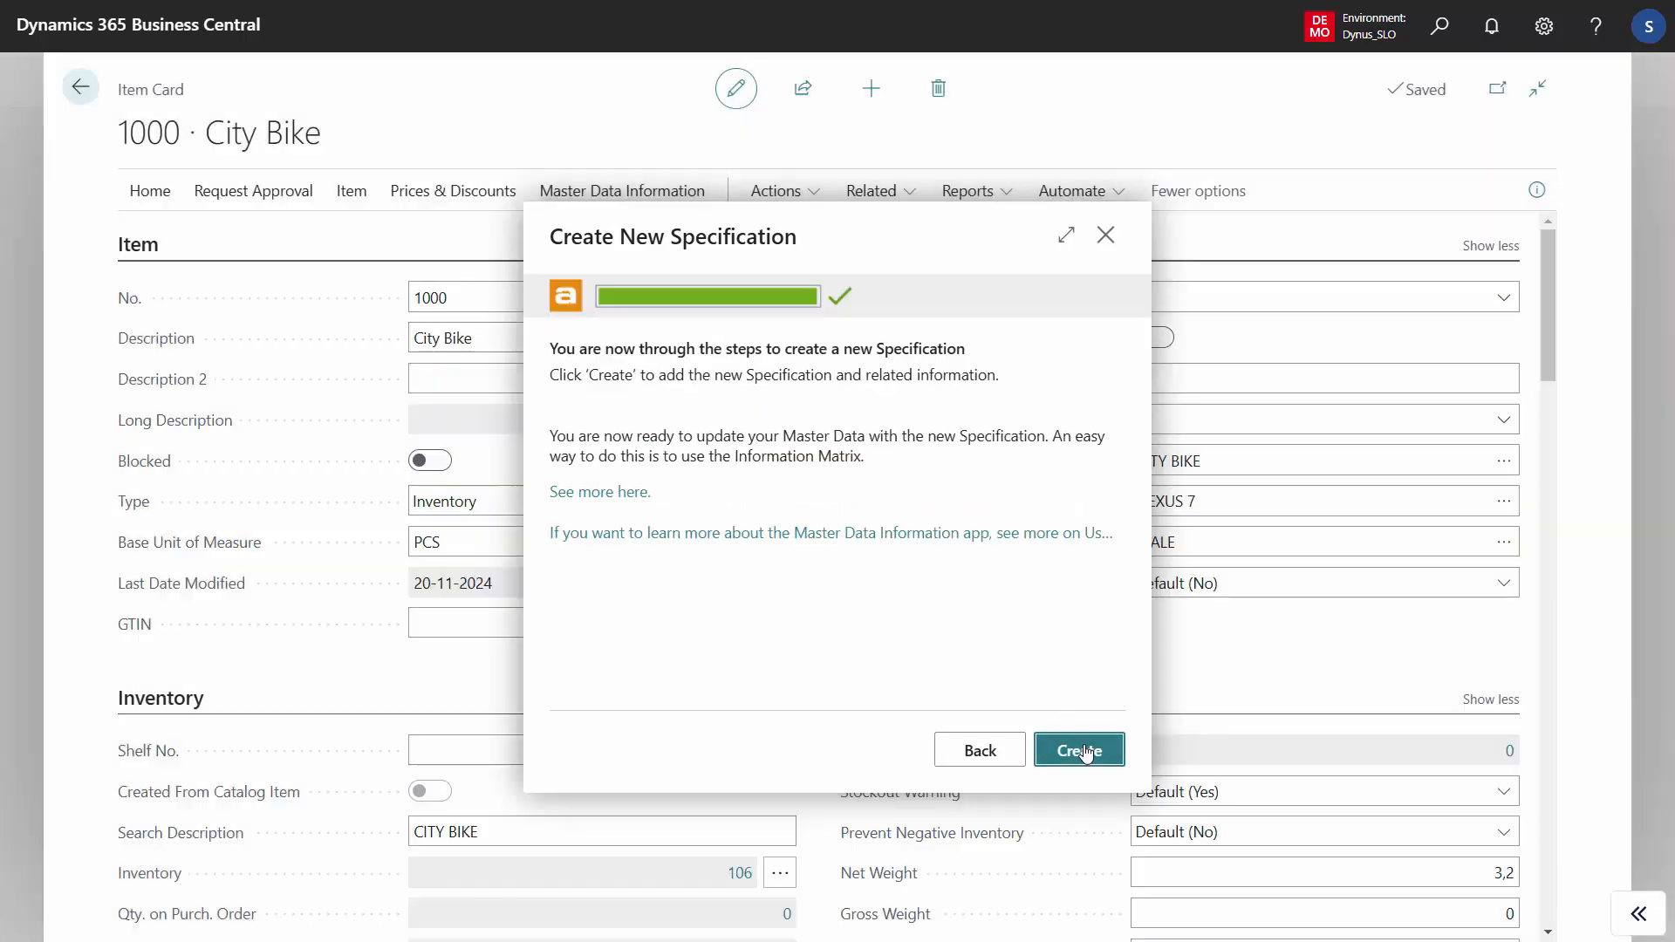
- Reopen the City Bike item card and set its Color to BLUE from the information value list
{"action": "left_click", "coordinate": [81, 89]}
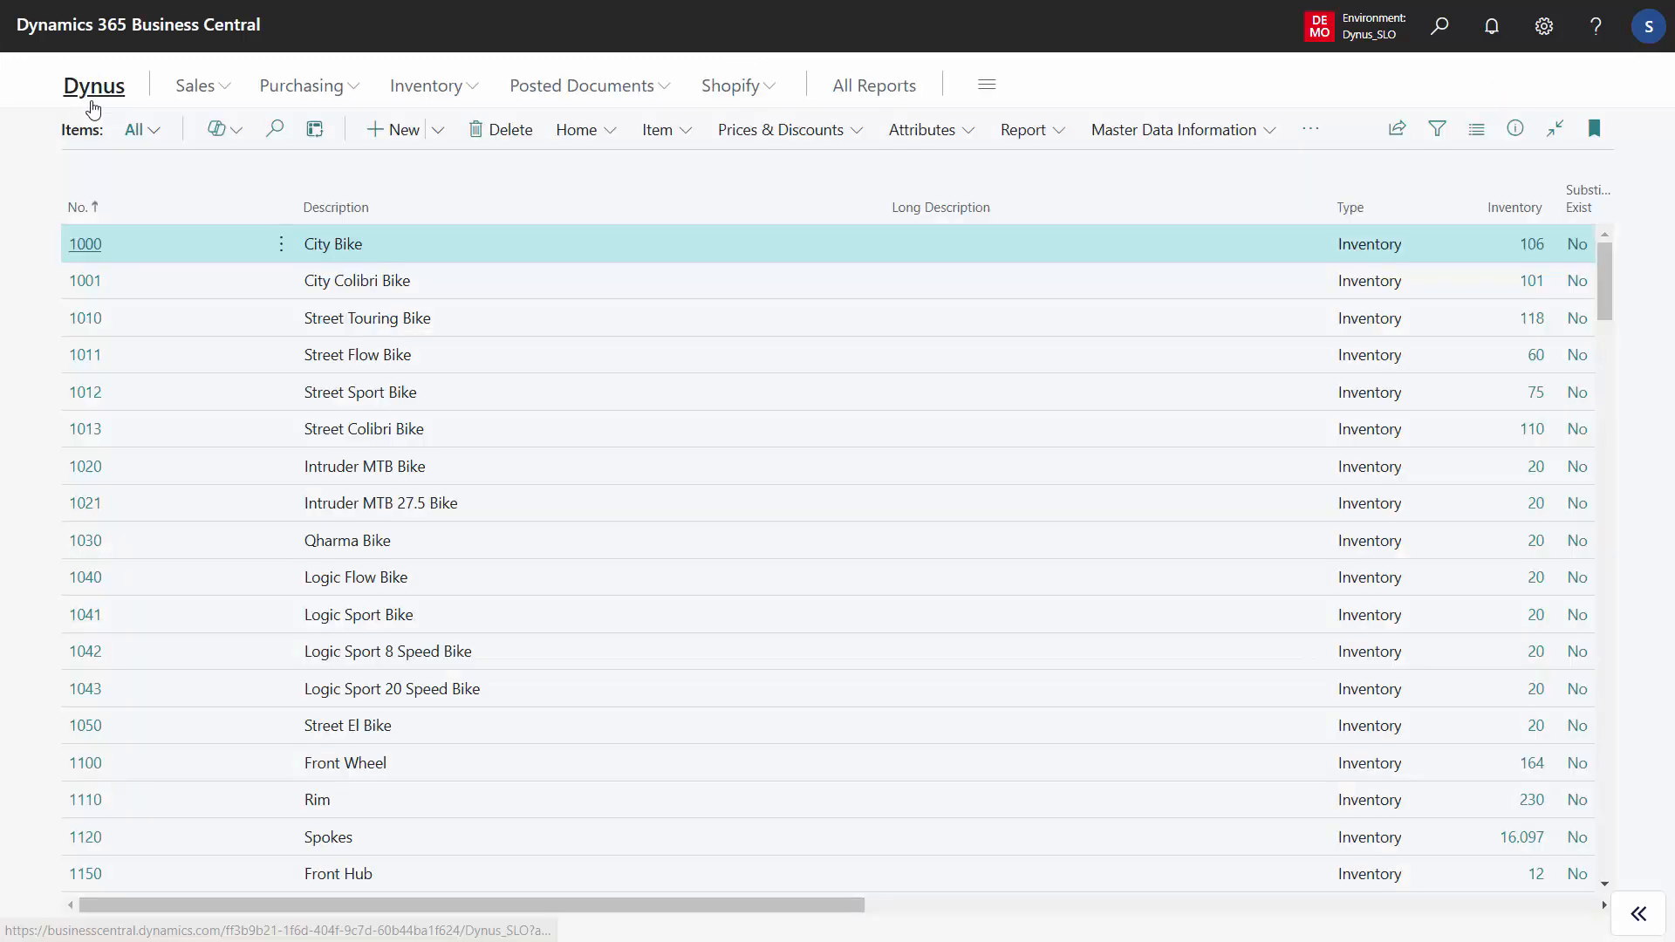
{"action": "left_click", "coordinate": [86, 252]}
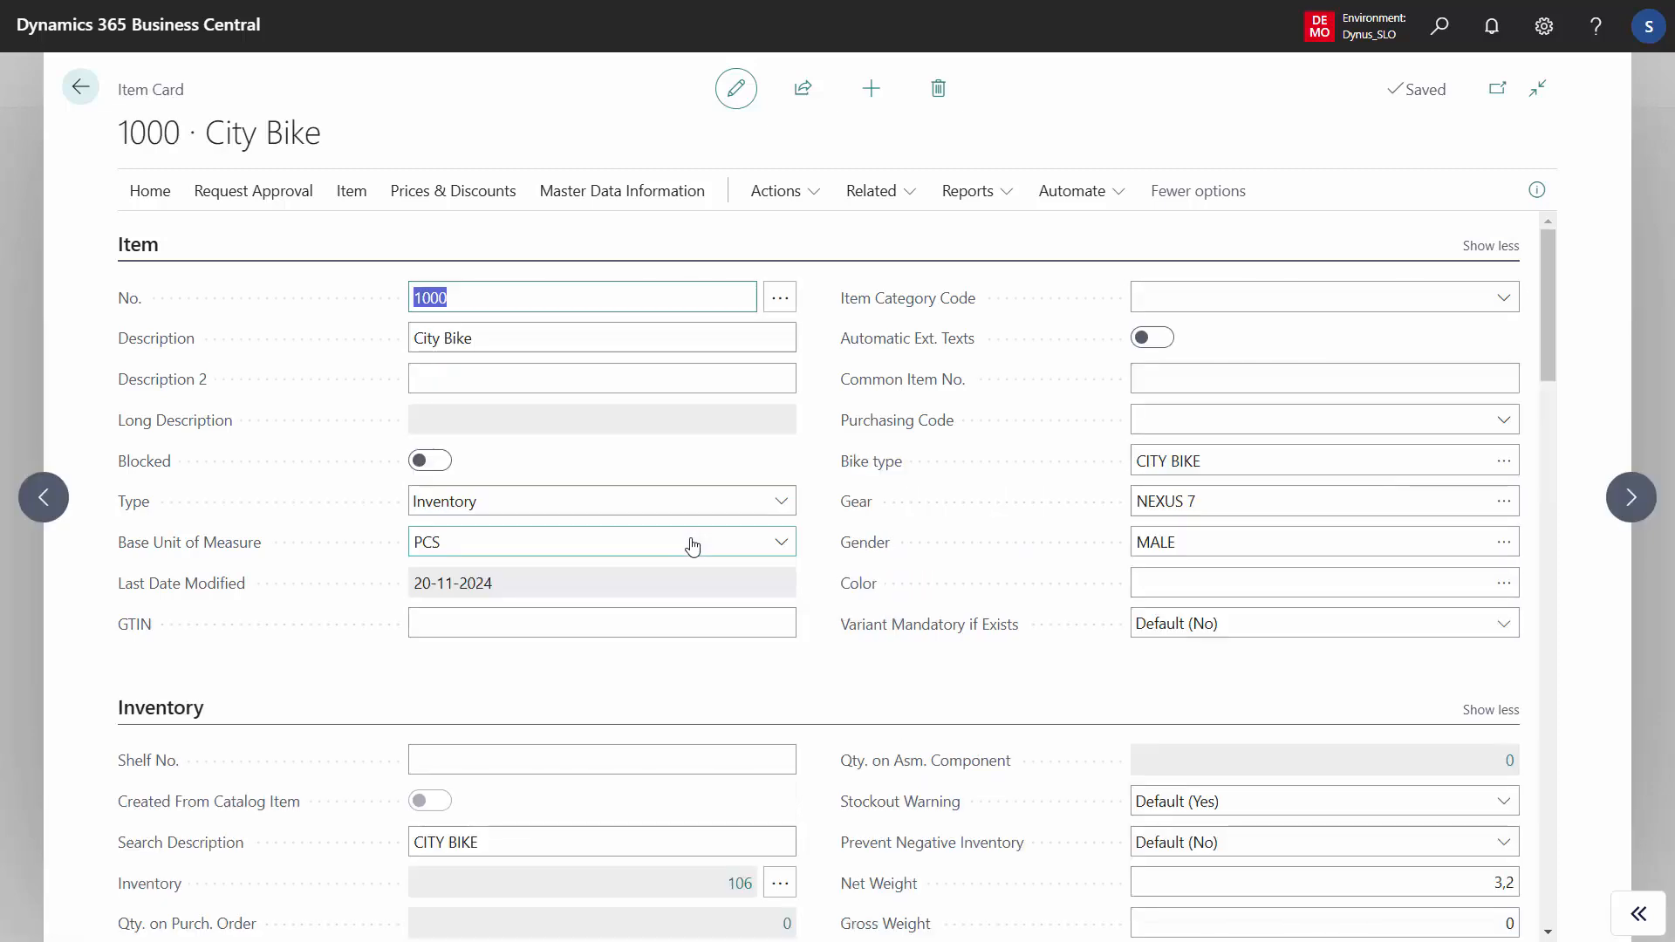
{"action": "left_click", "coordinate": [1199, 572]}
{"action": "left_click", "coordinate": [1298, 581]}
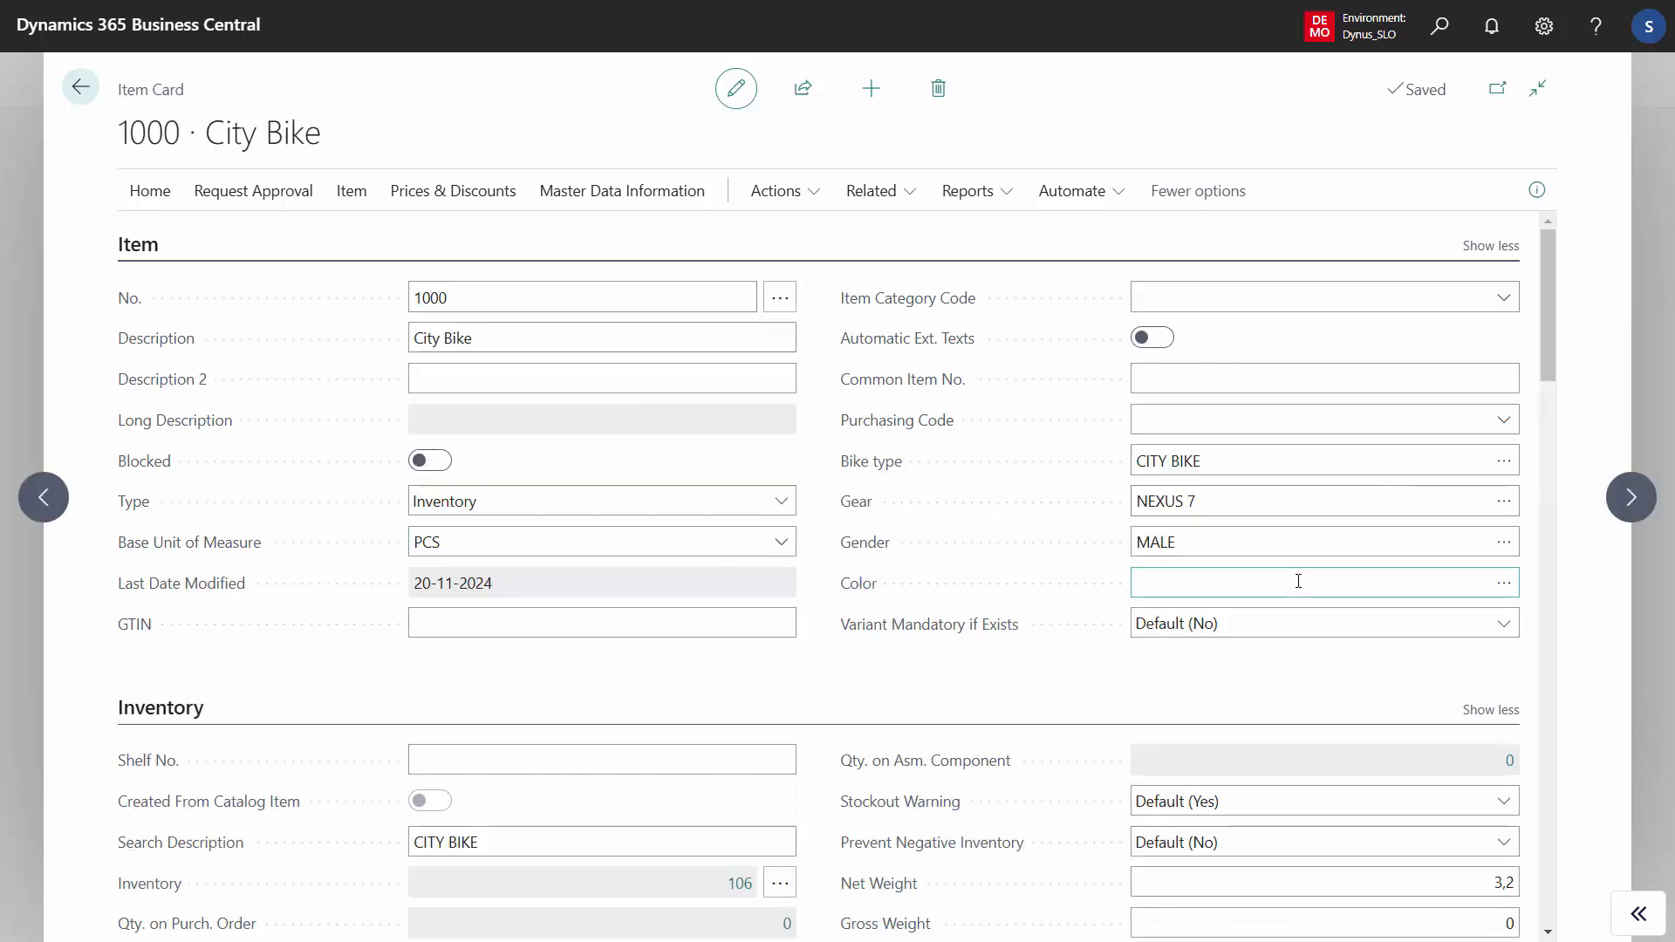
{"action": "left_click", "coordinate": [1504, 583]}
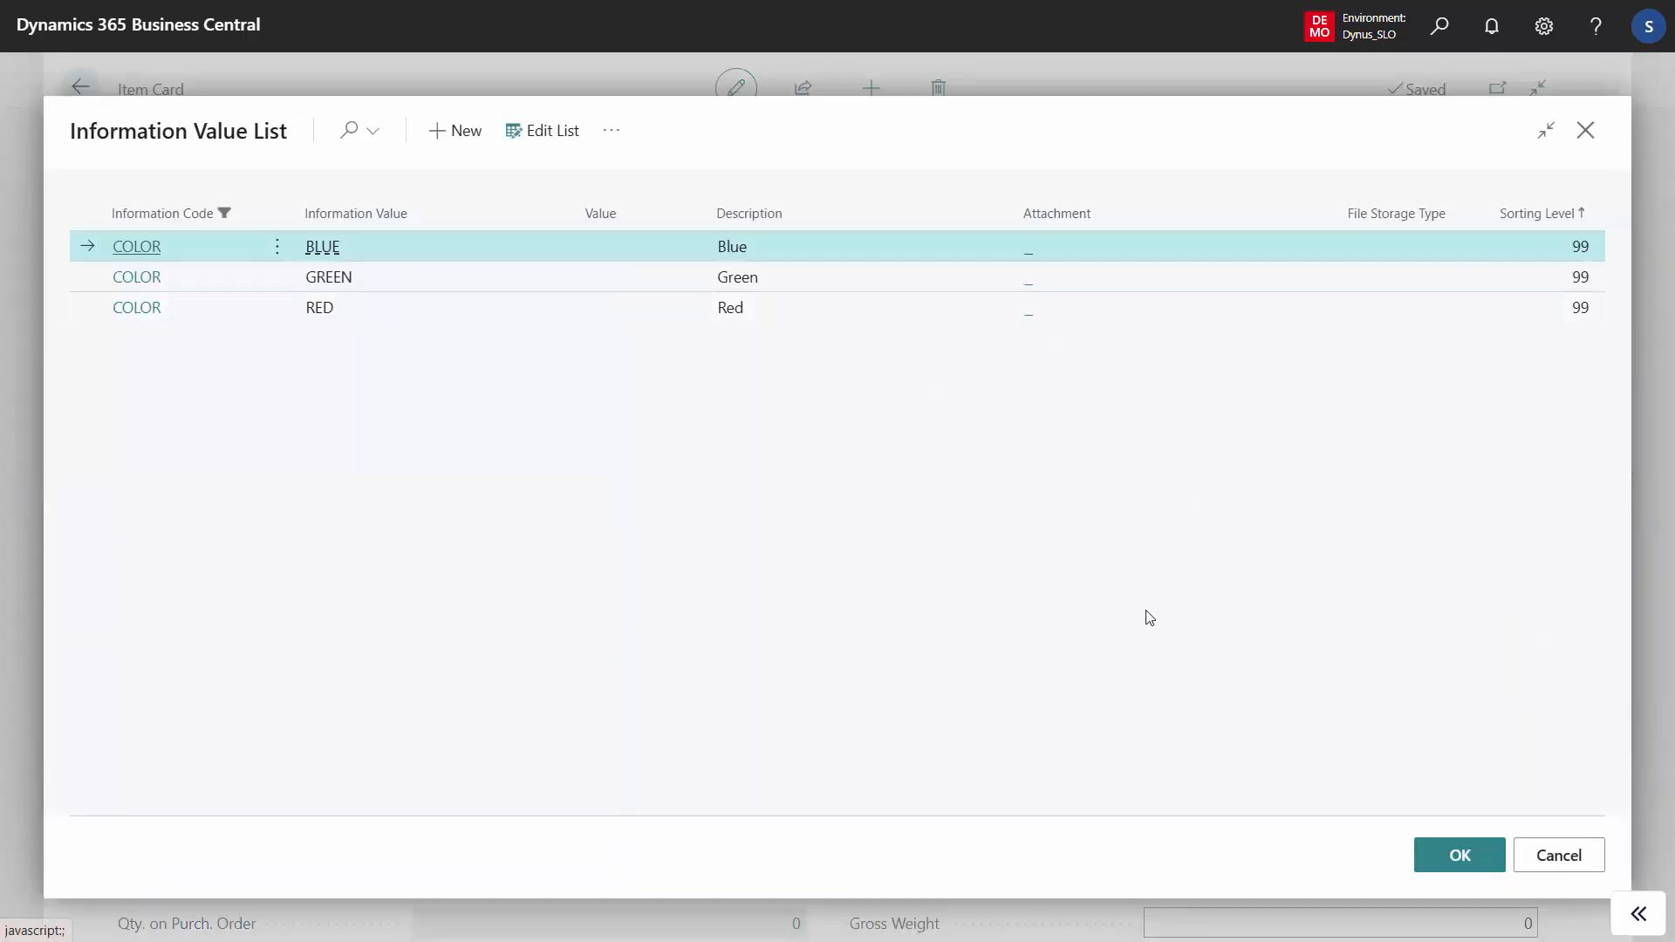
{"action": "left_click", "coordinate": [1458, 857]}
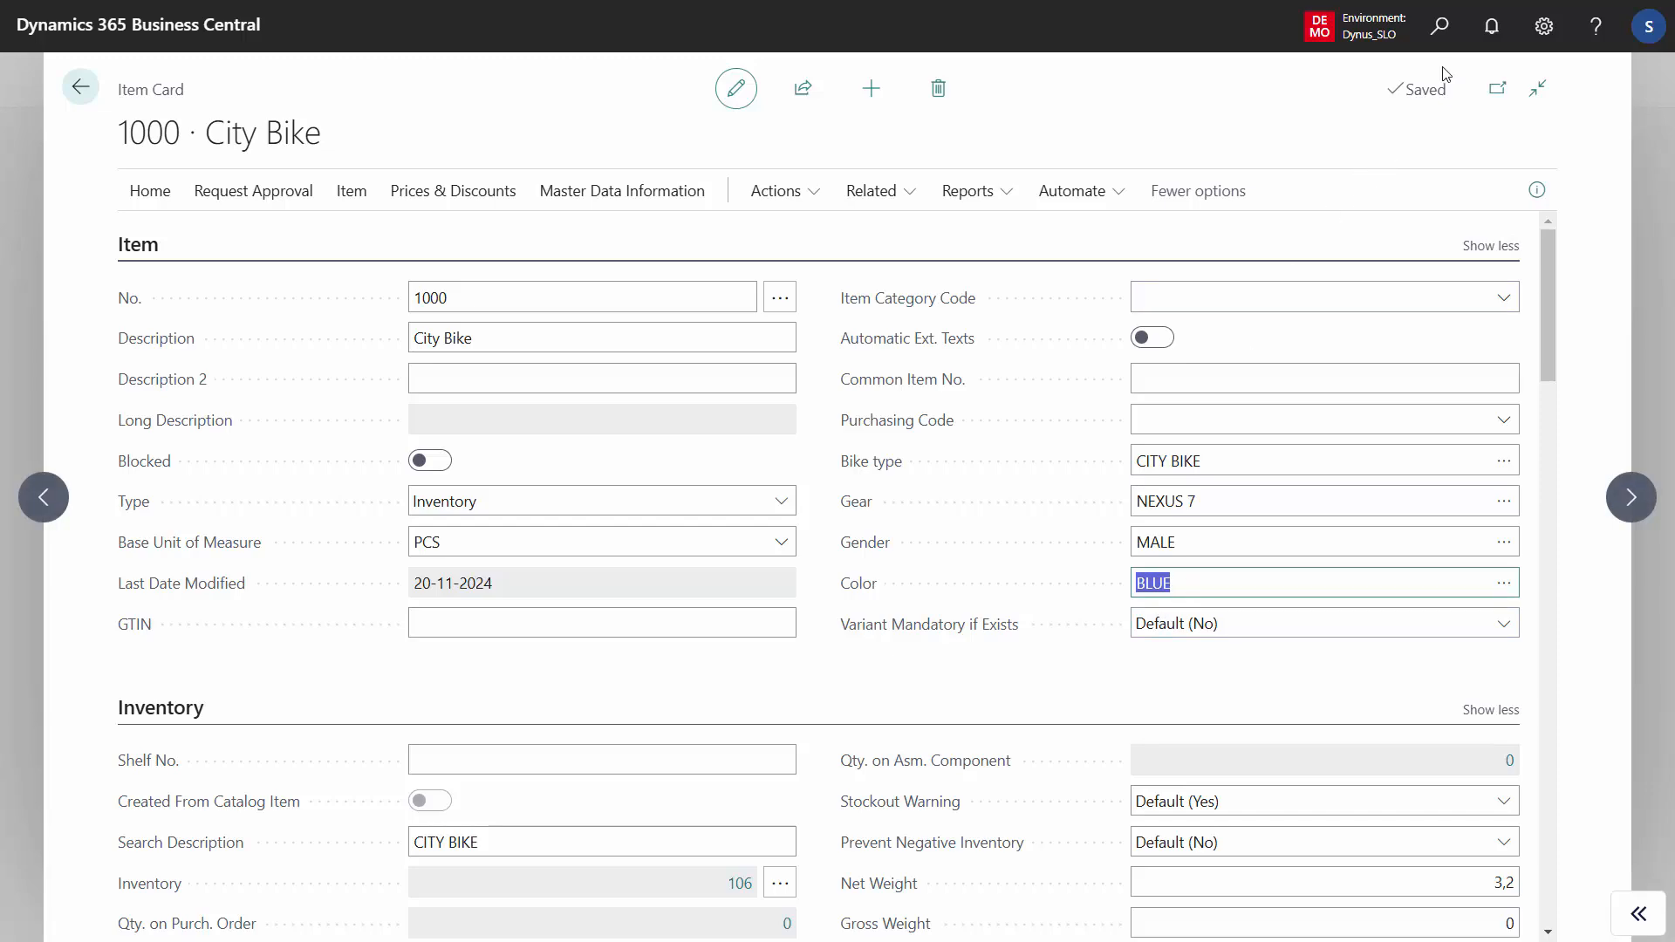
- Find the Information Code List and examine the settings of the COLOR code across its columns, including description and search options
{"action": "left_click", "coordinate": [1439, 39]}
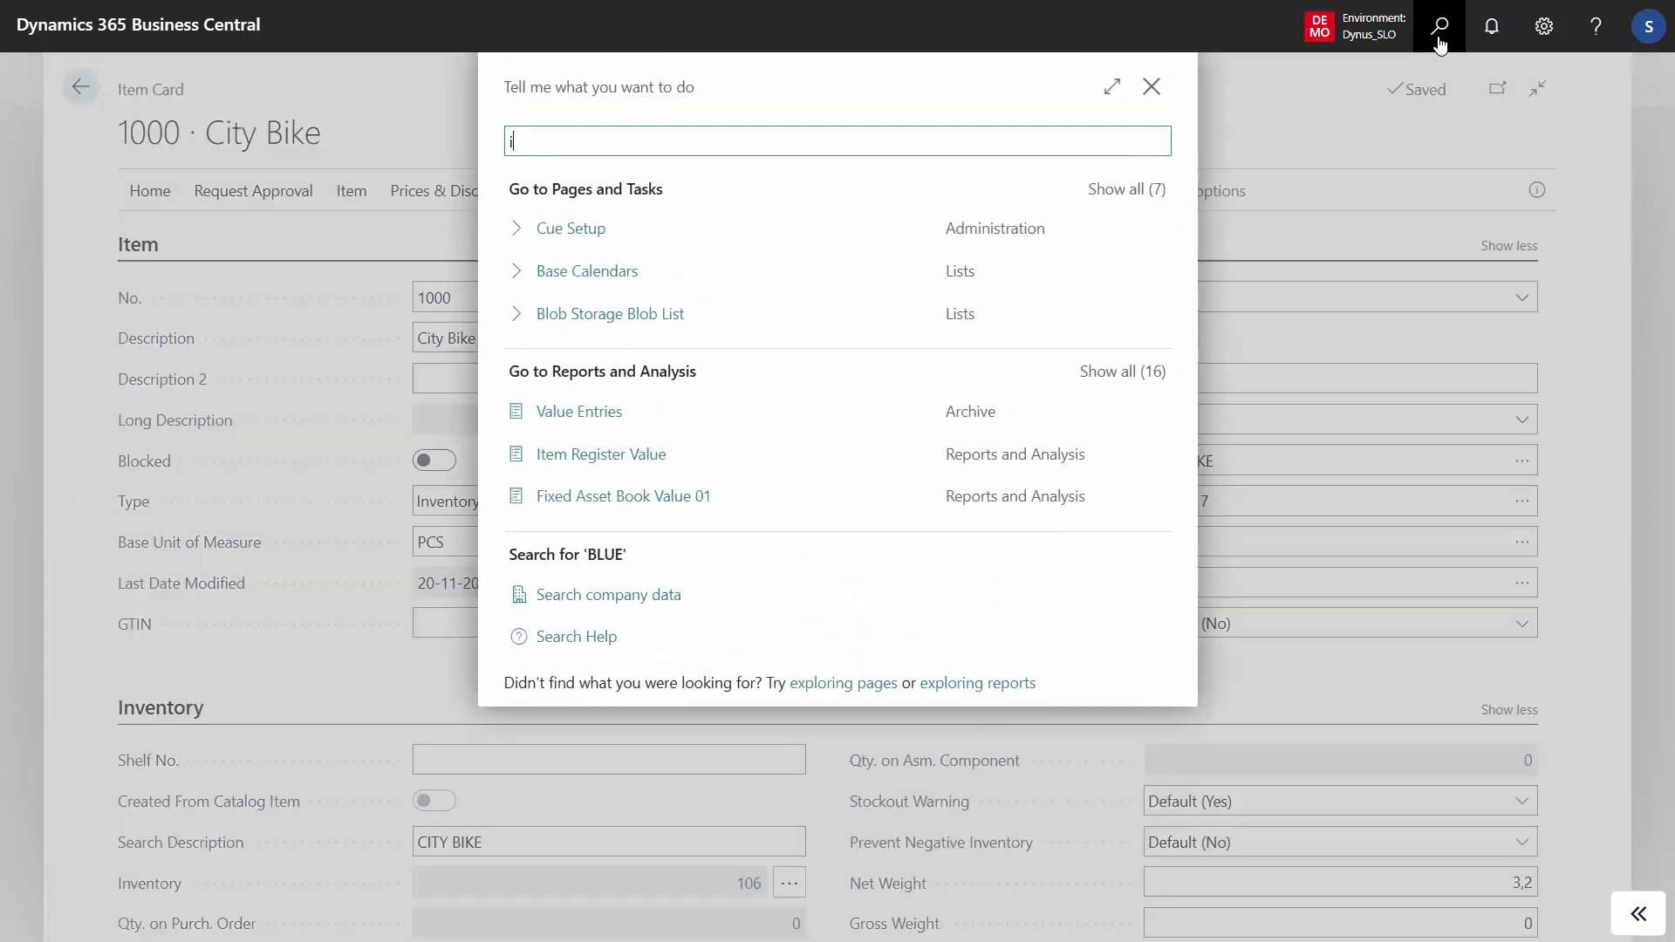
{"action": "type", "text": "infor code"}
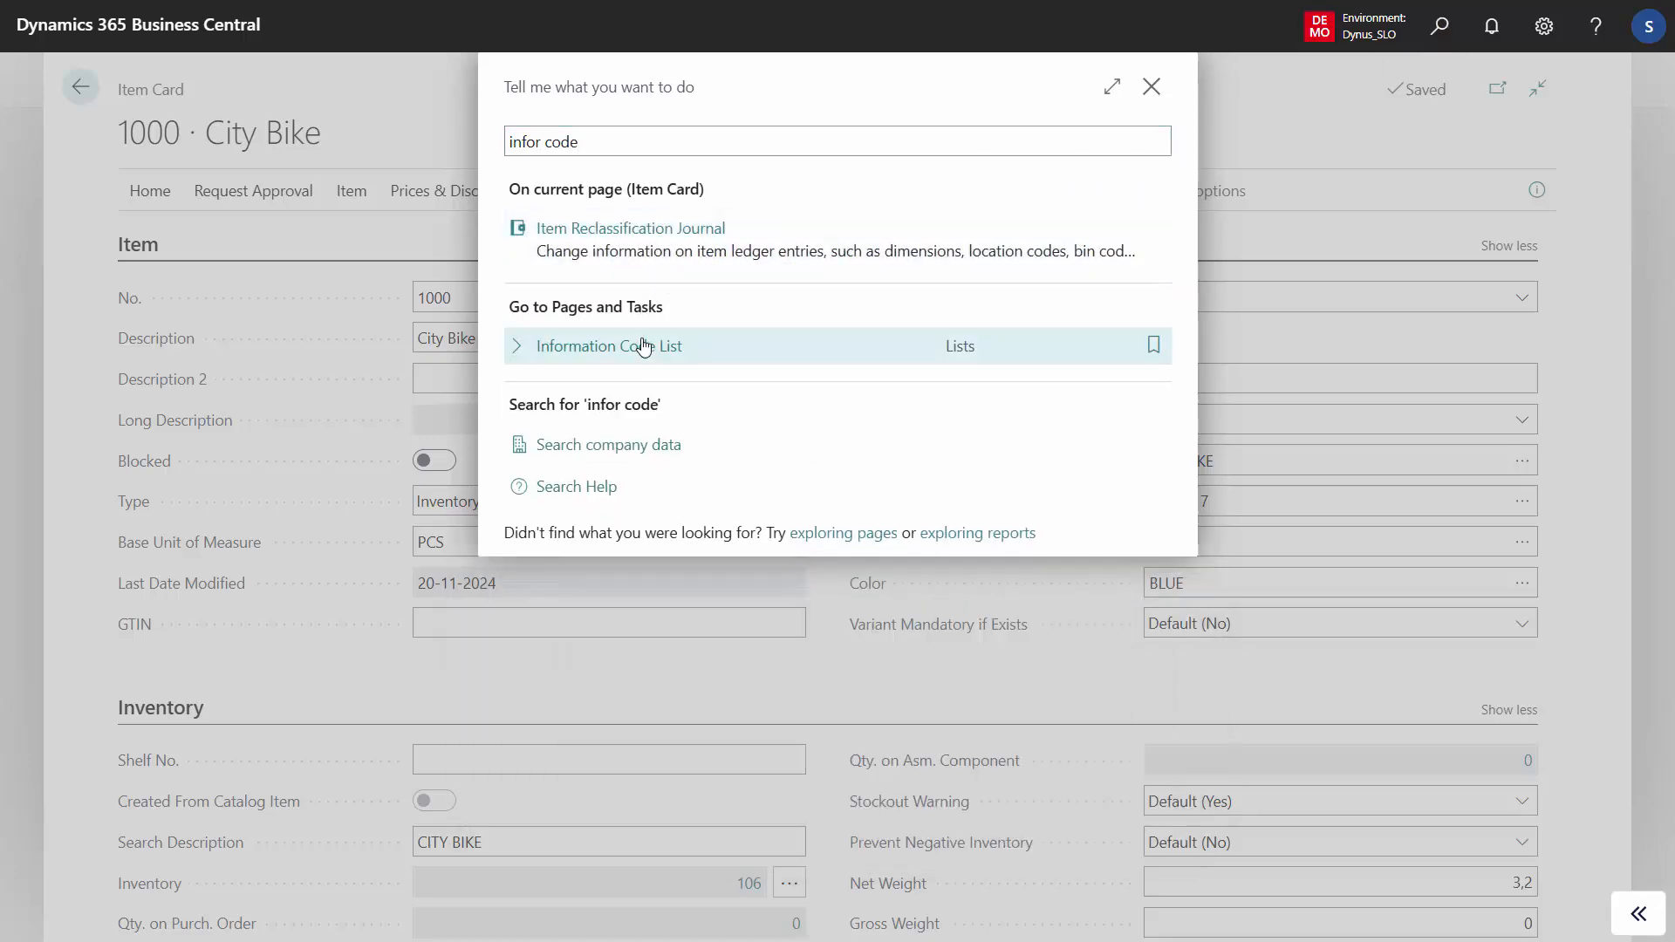
{"action": "left_click", "coordinate": [641, 348]}
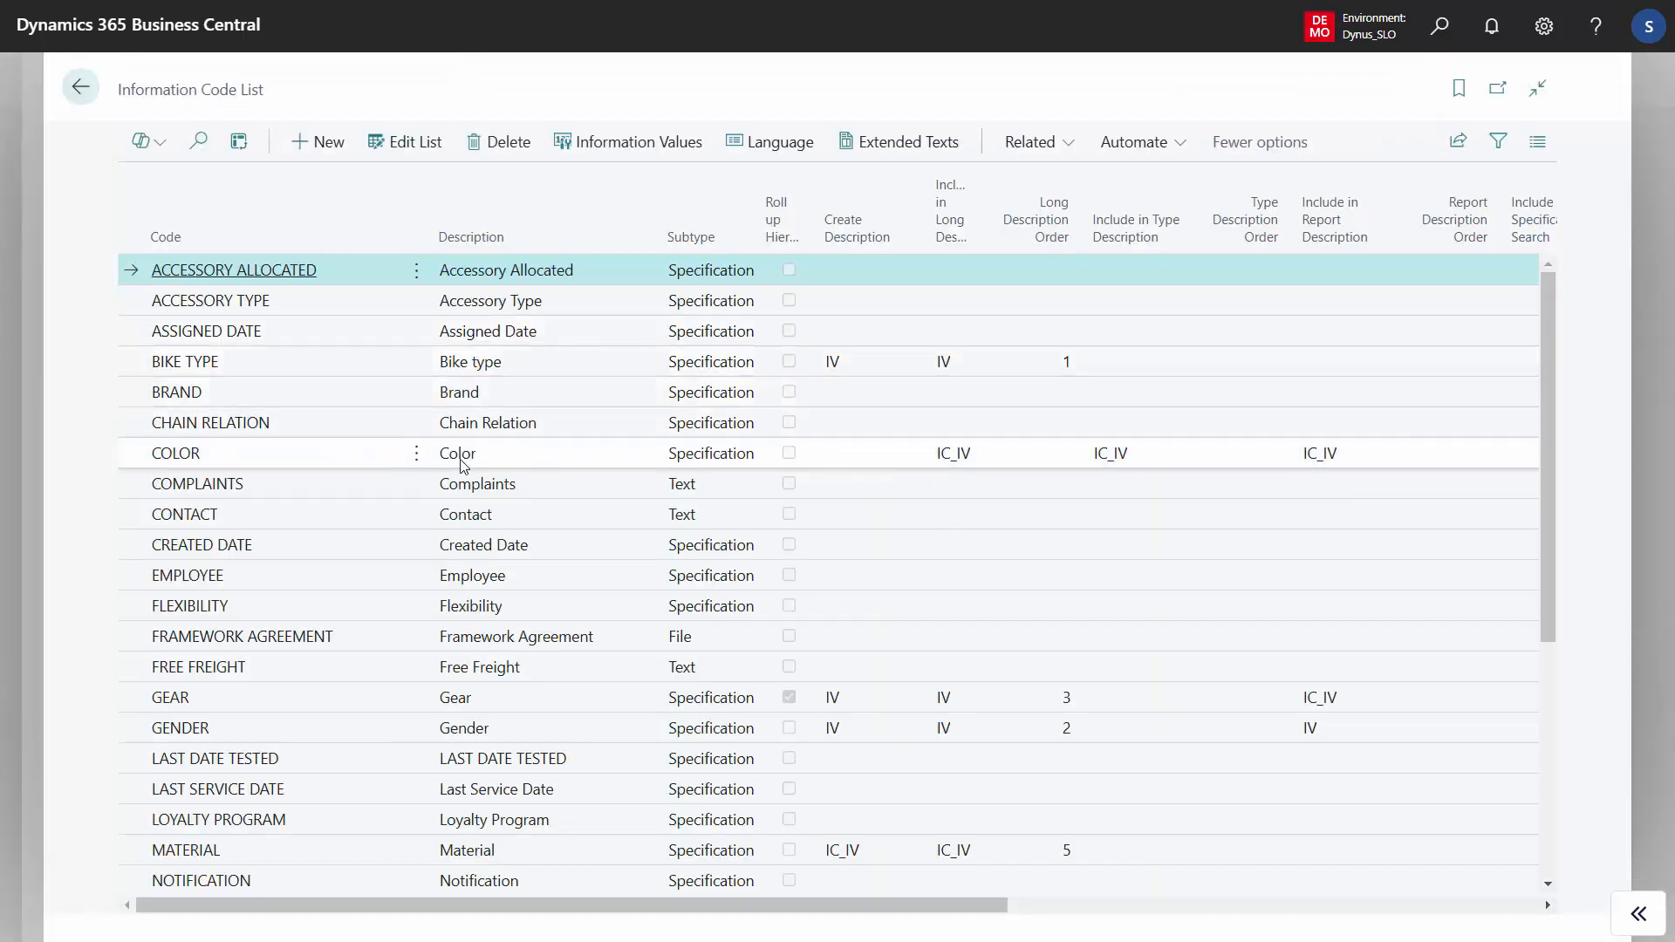
{"action": "left_click", "coordinate": [471, 455]}
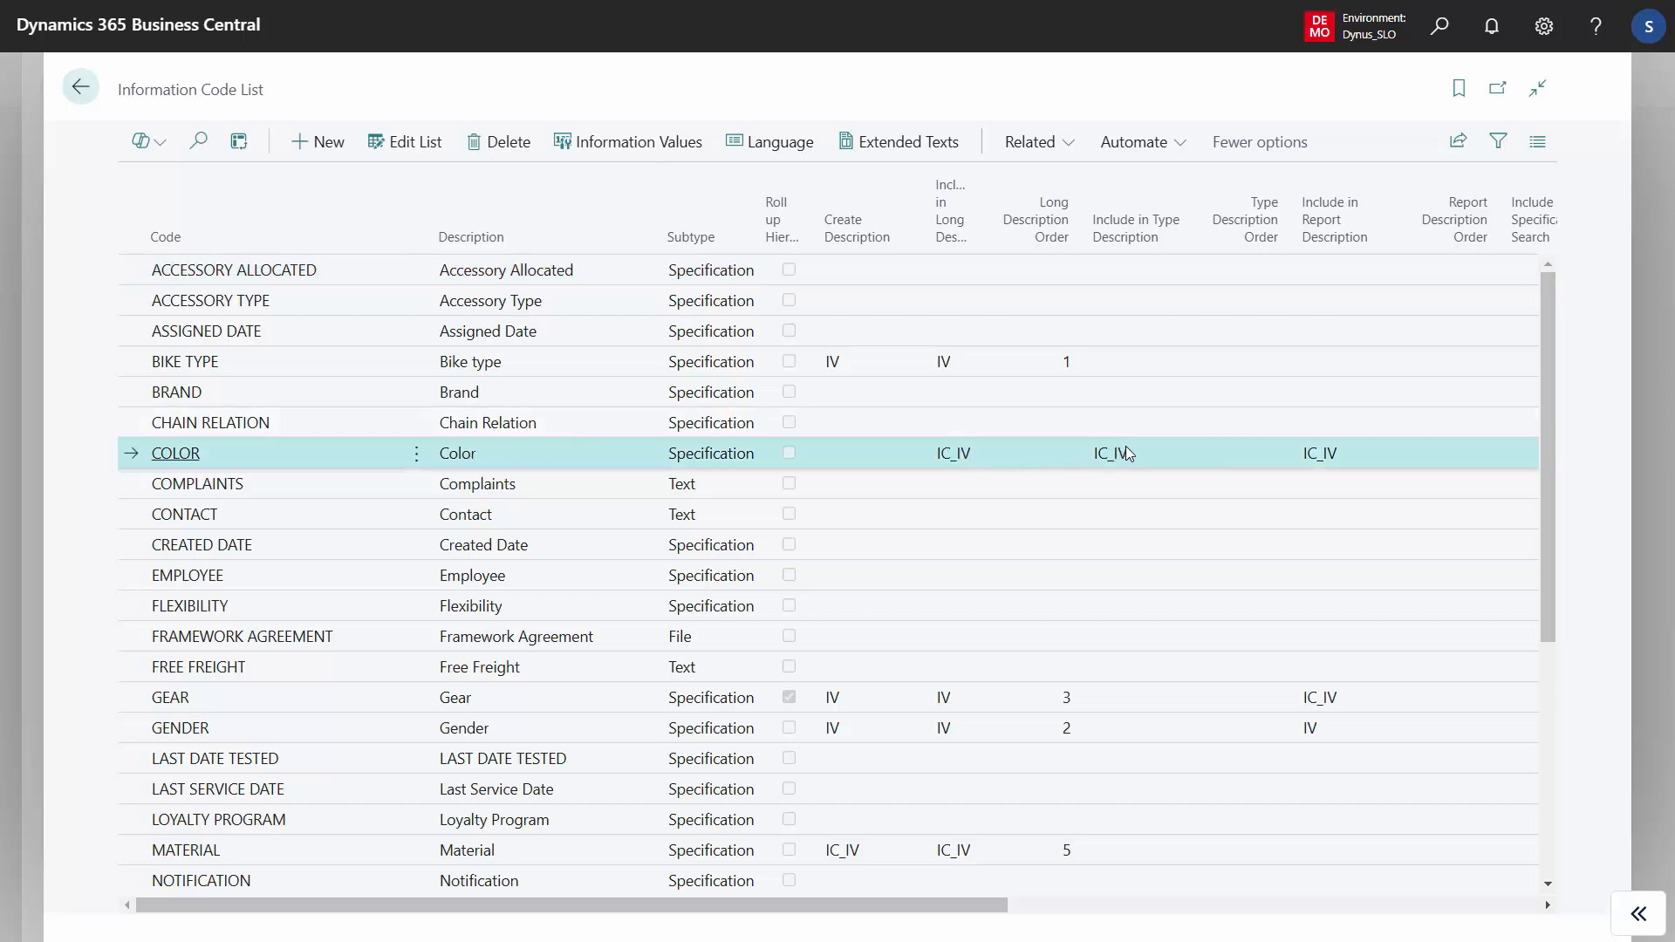
{"action": "left_click_drag", "start_coordinate": [810, 898], "coordinate": [1242, 863]}
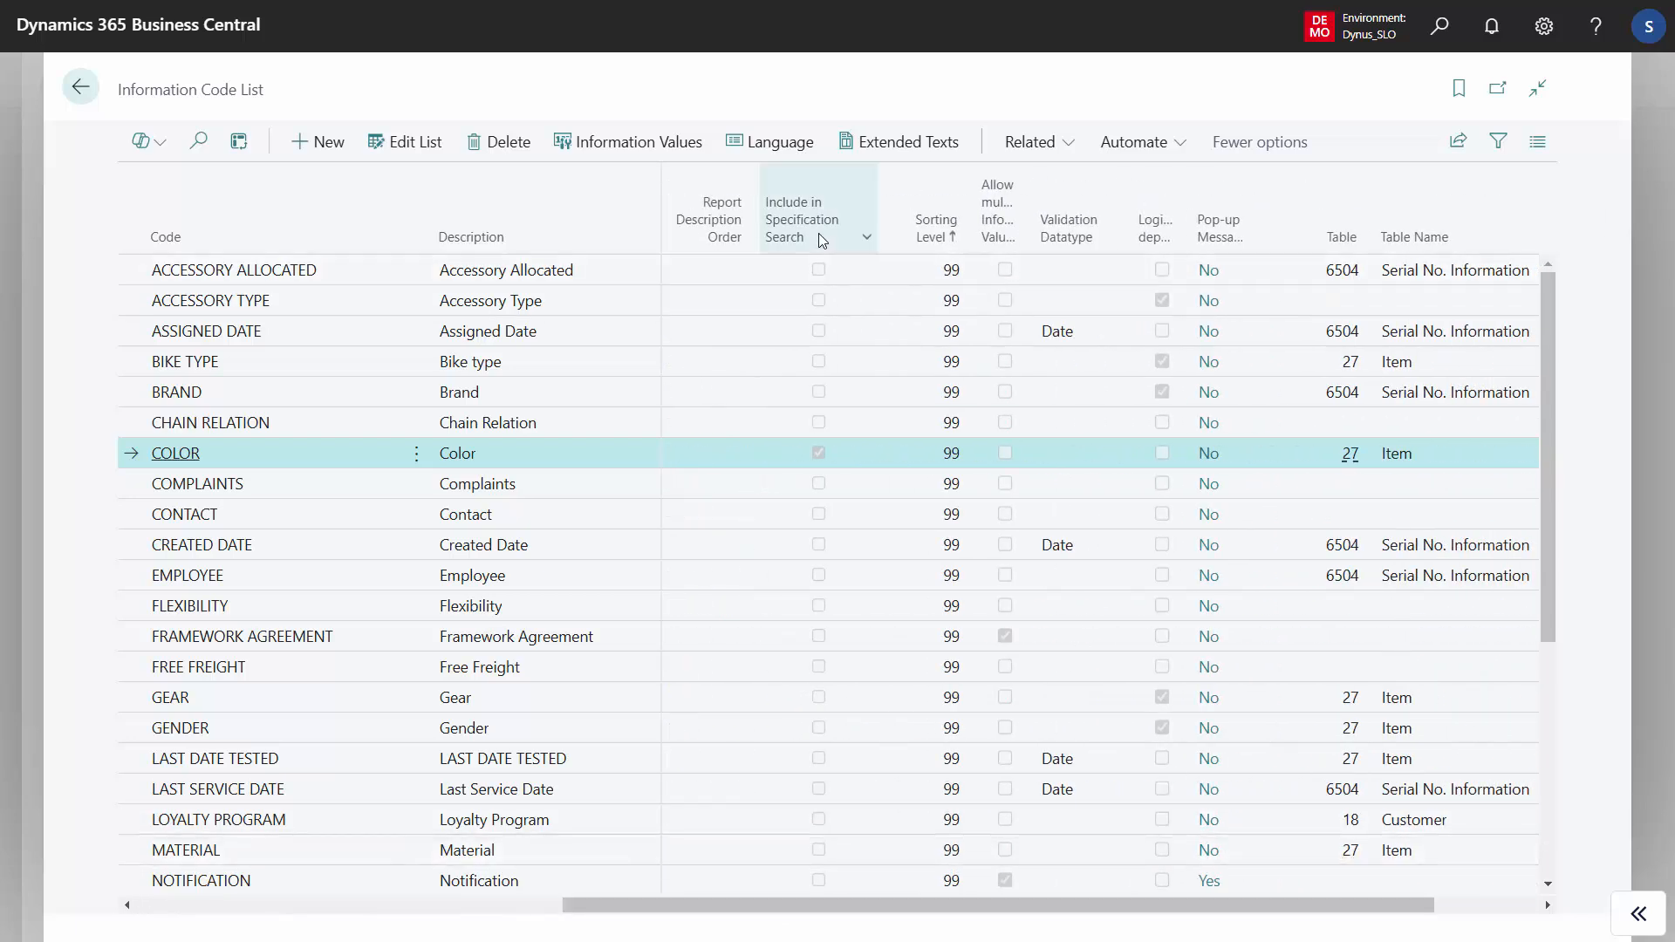
{"action": "left_click", "coordinate": [86, 94]}
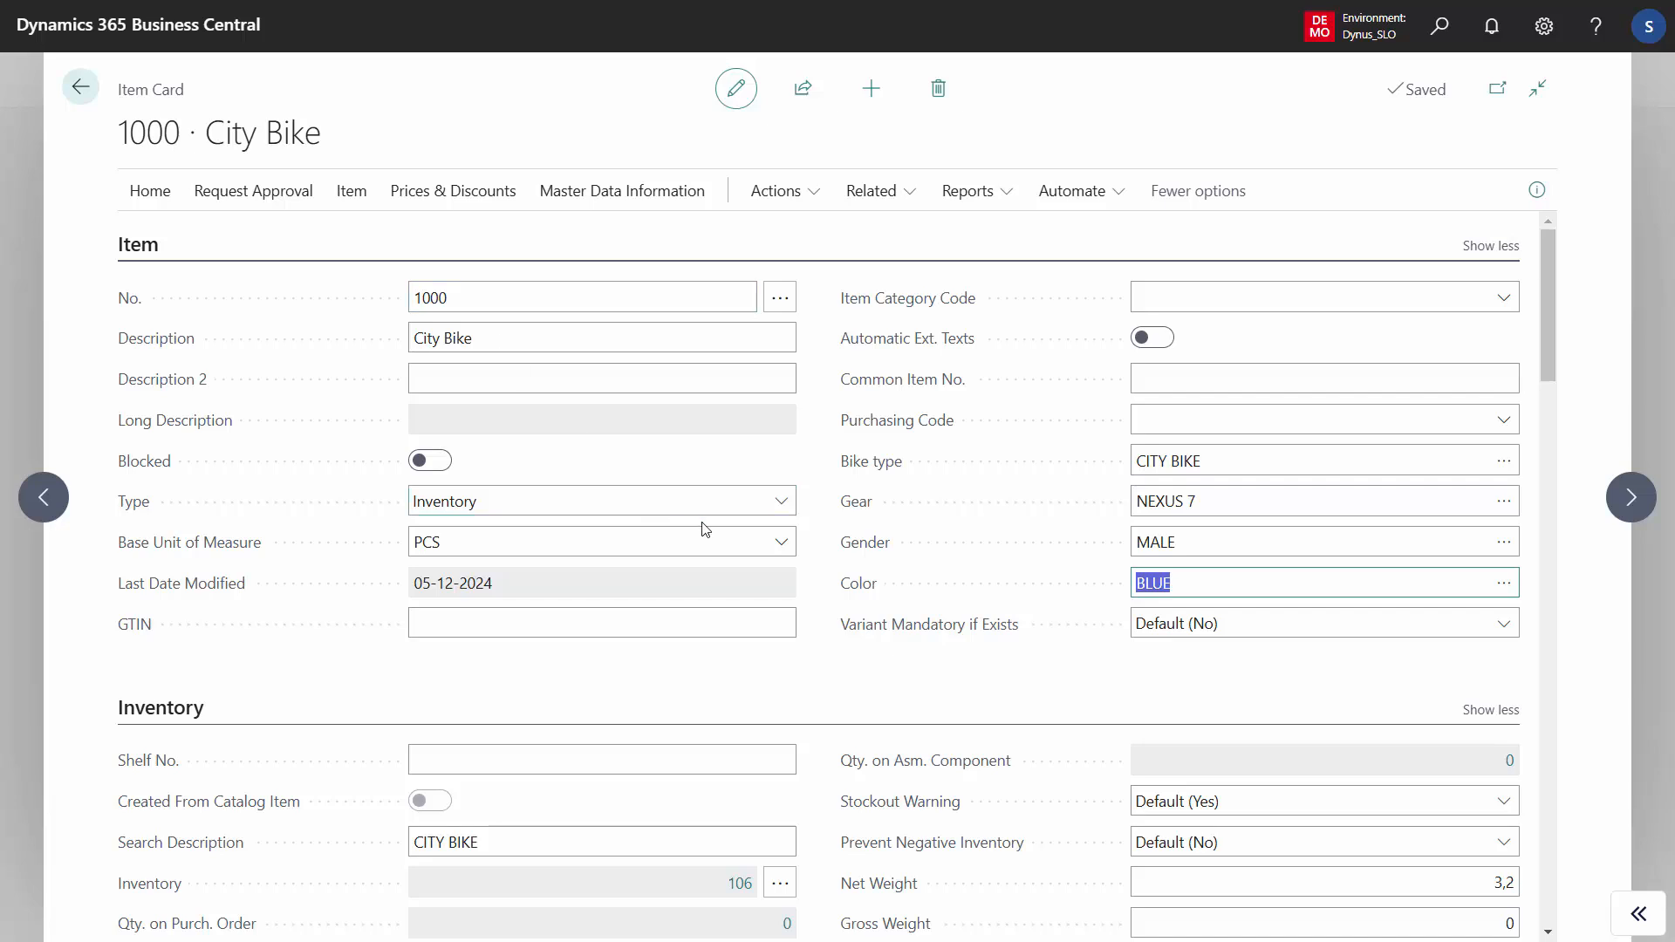
- Leave the item card and open the customer card of The Bike Master, Chicago from the customer list
{"action": "left_click", "coordinate": [80, 87]}
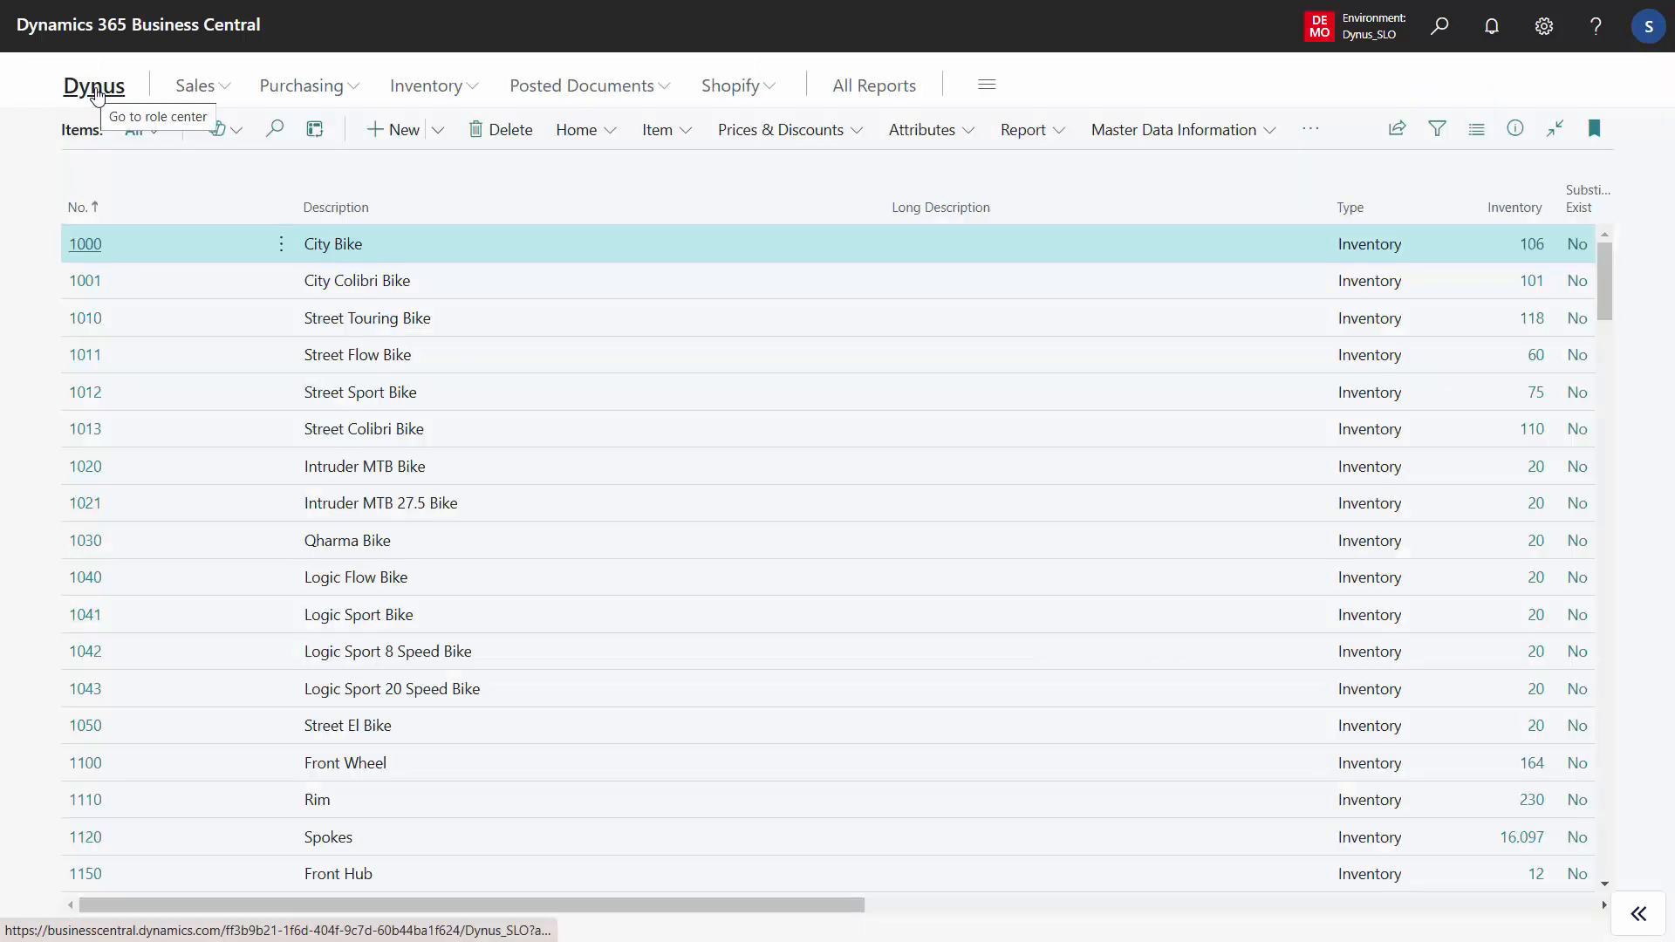
{"action": "left_click", "coordinate": [211, 86]}
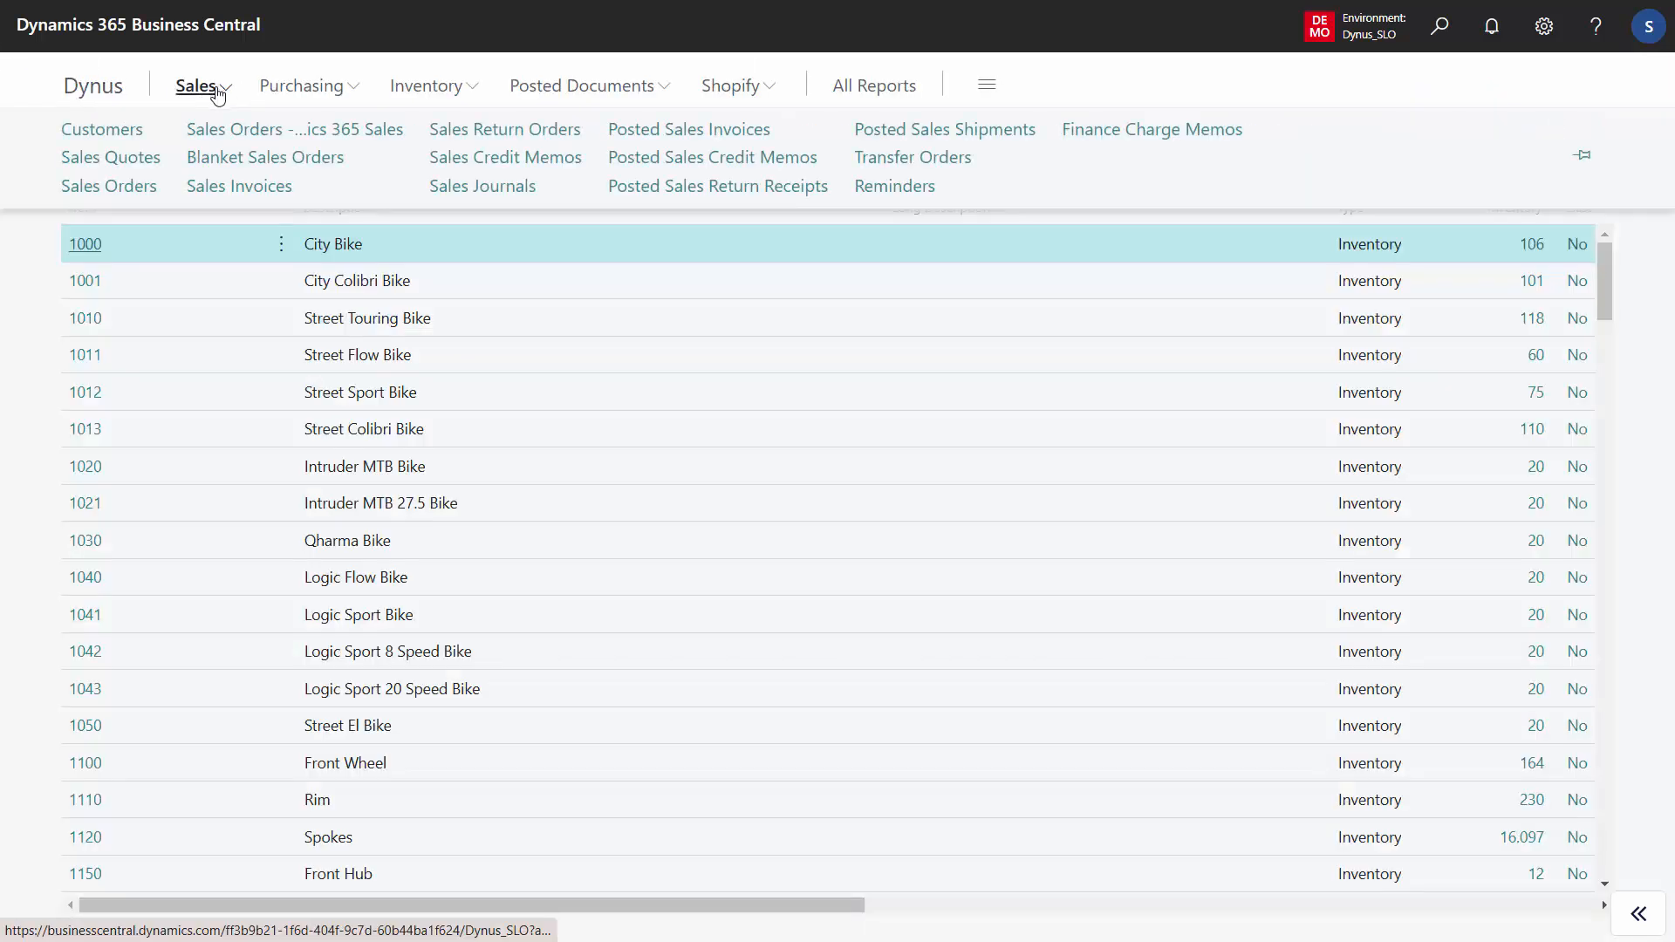
{"action": "left_click", "coordinate": [130, 136]}
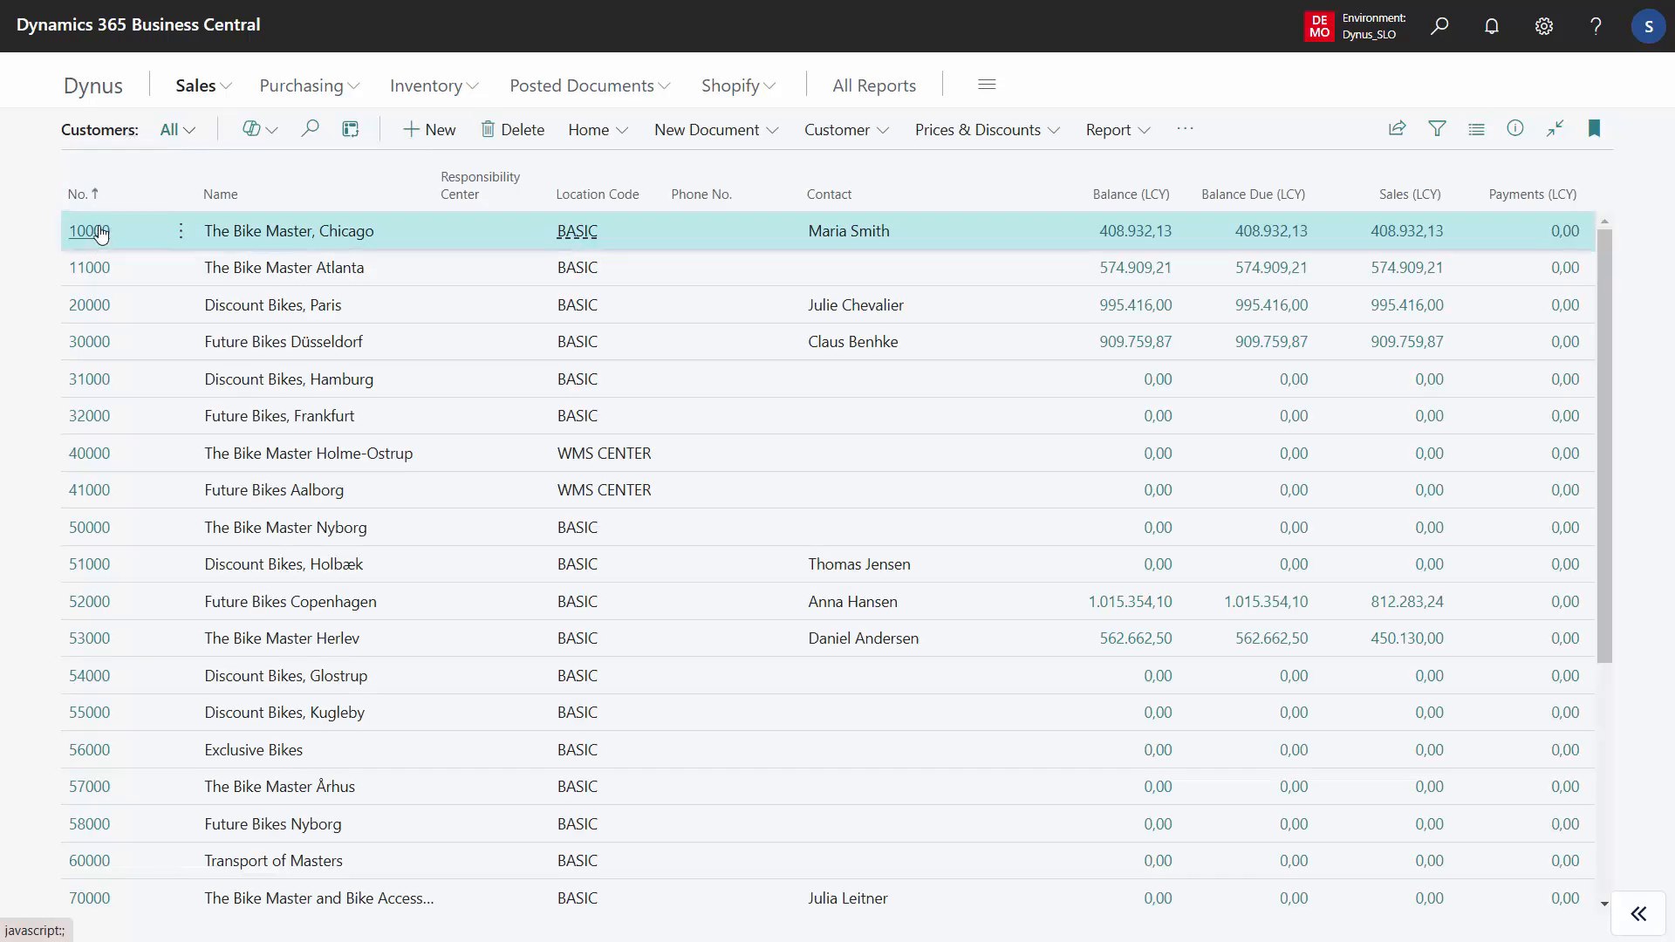
{"action": "left_click", "coordinate": [90, 231]}
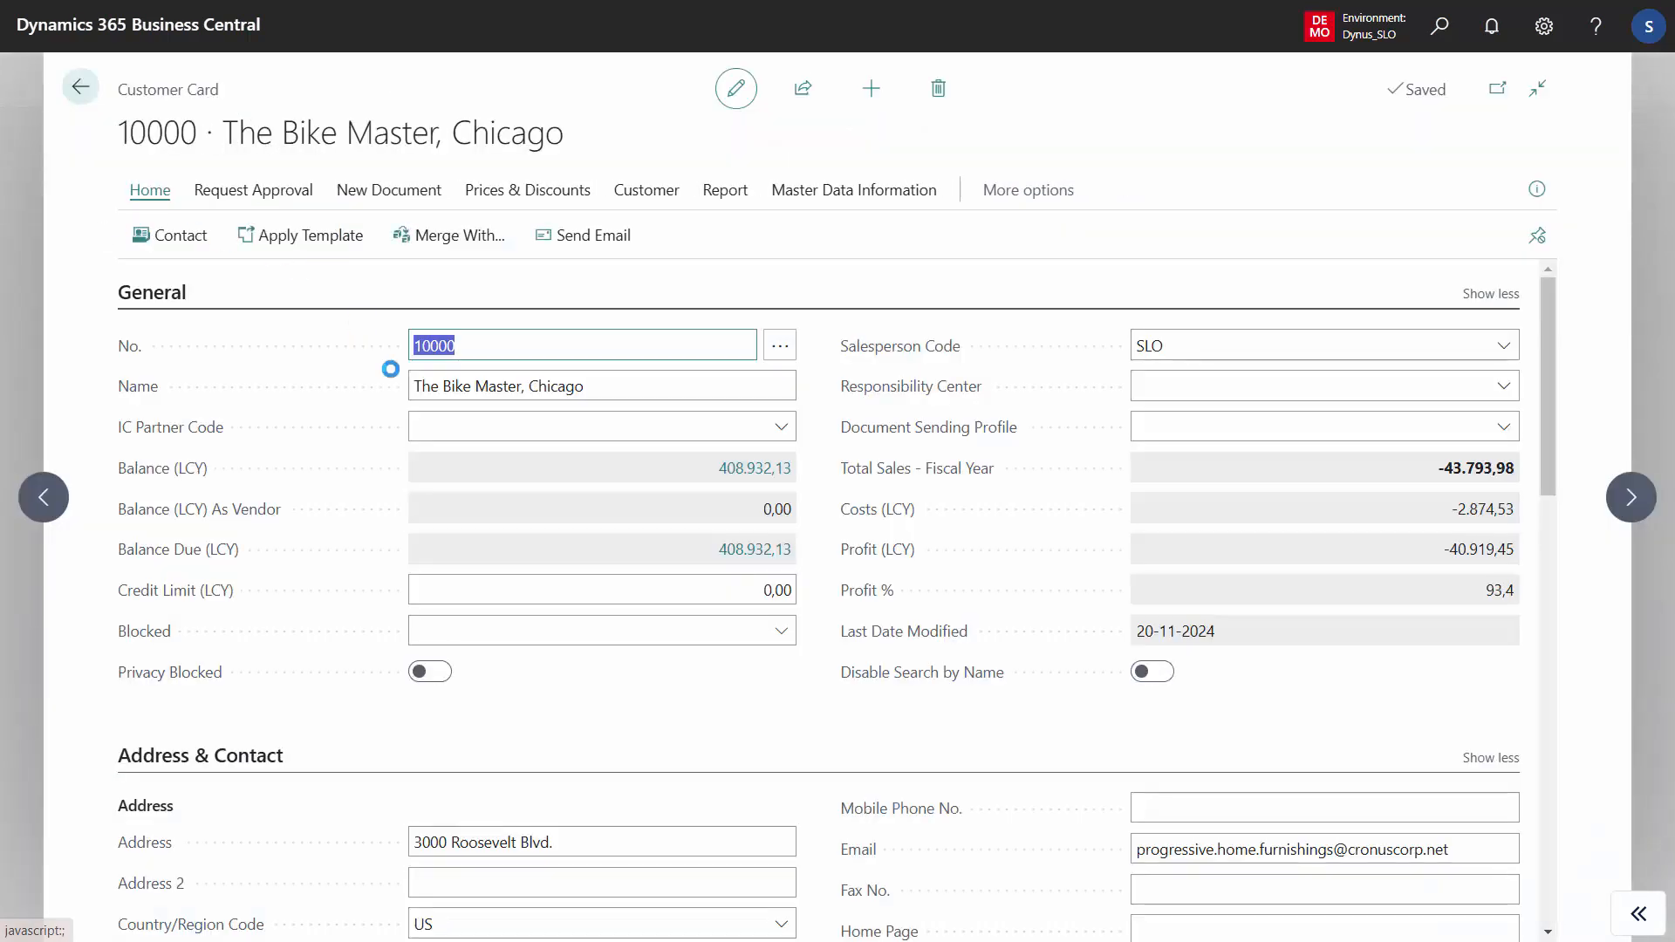
- View the start of the assisted guide for creating a new specification from the customer card, then exit without saving
{"action": "left_click", "coordinate": [851, 191]}
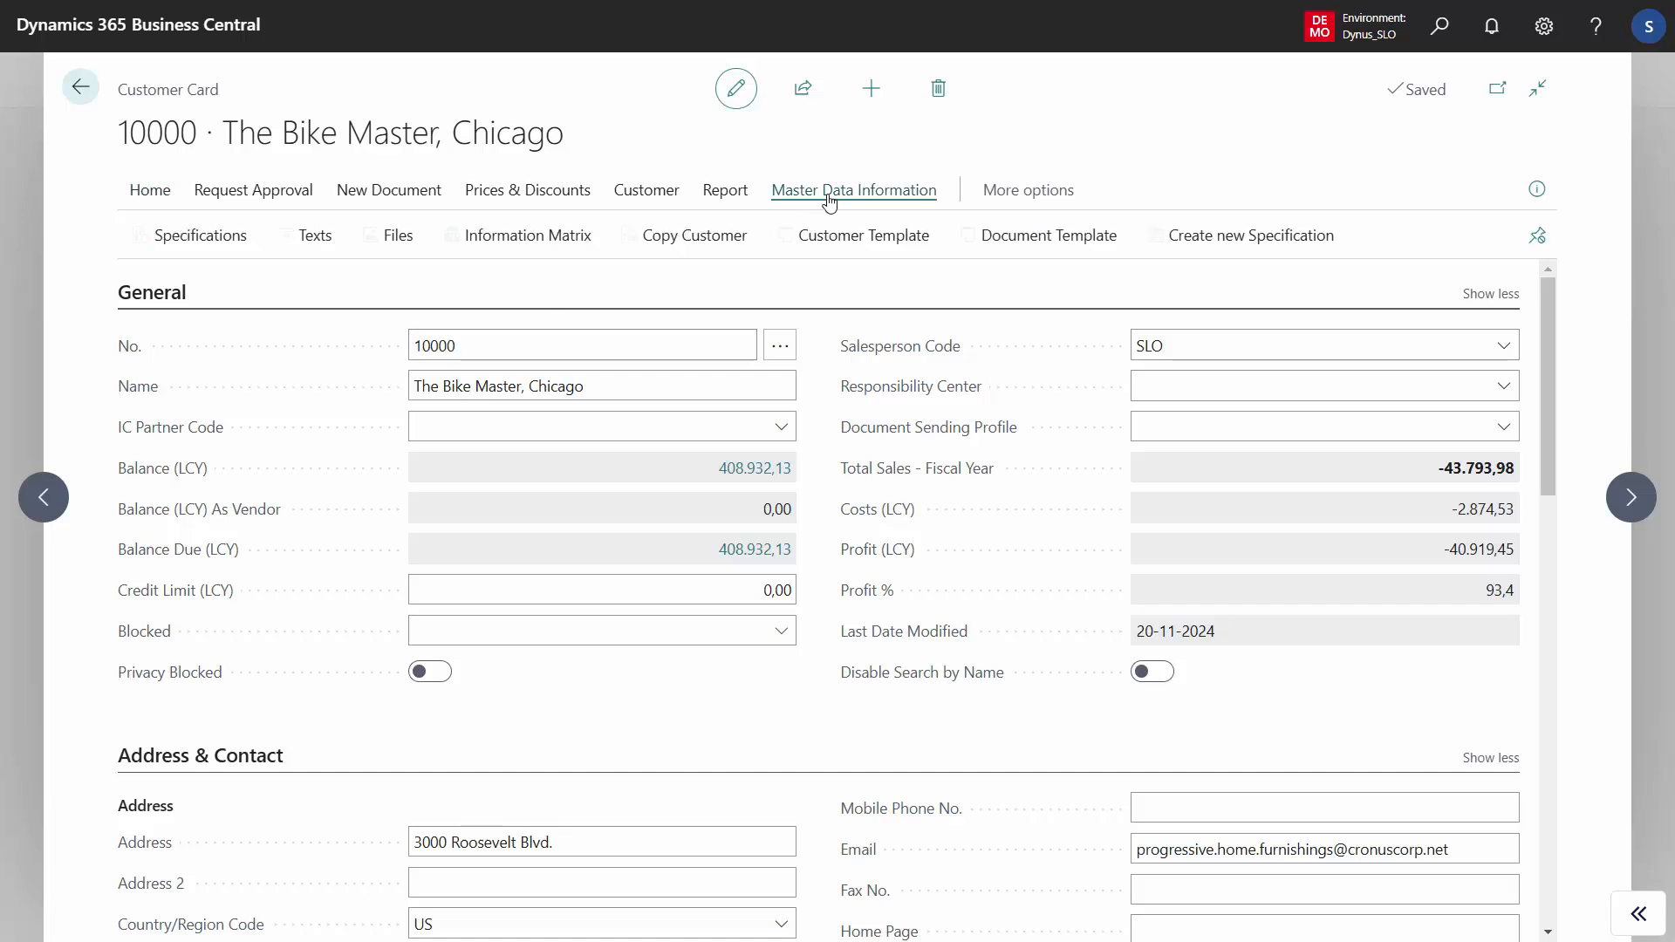
{"action": "left_click", "coordinate": [1240, 243]}
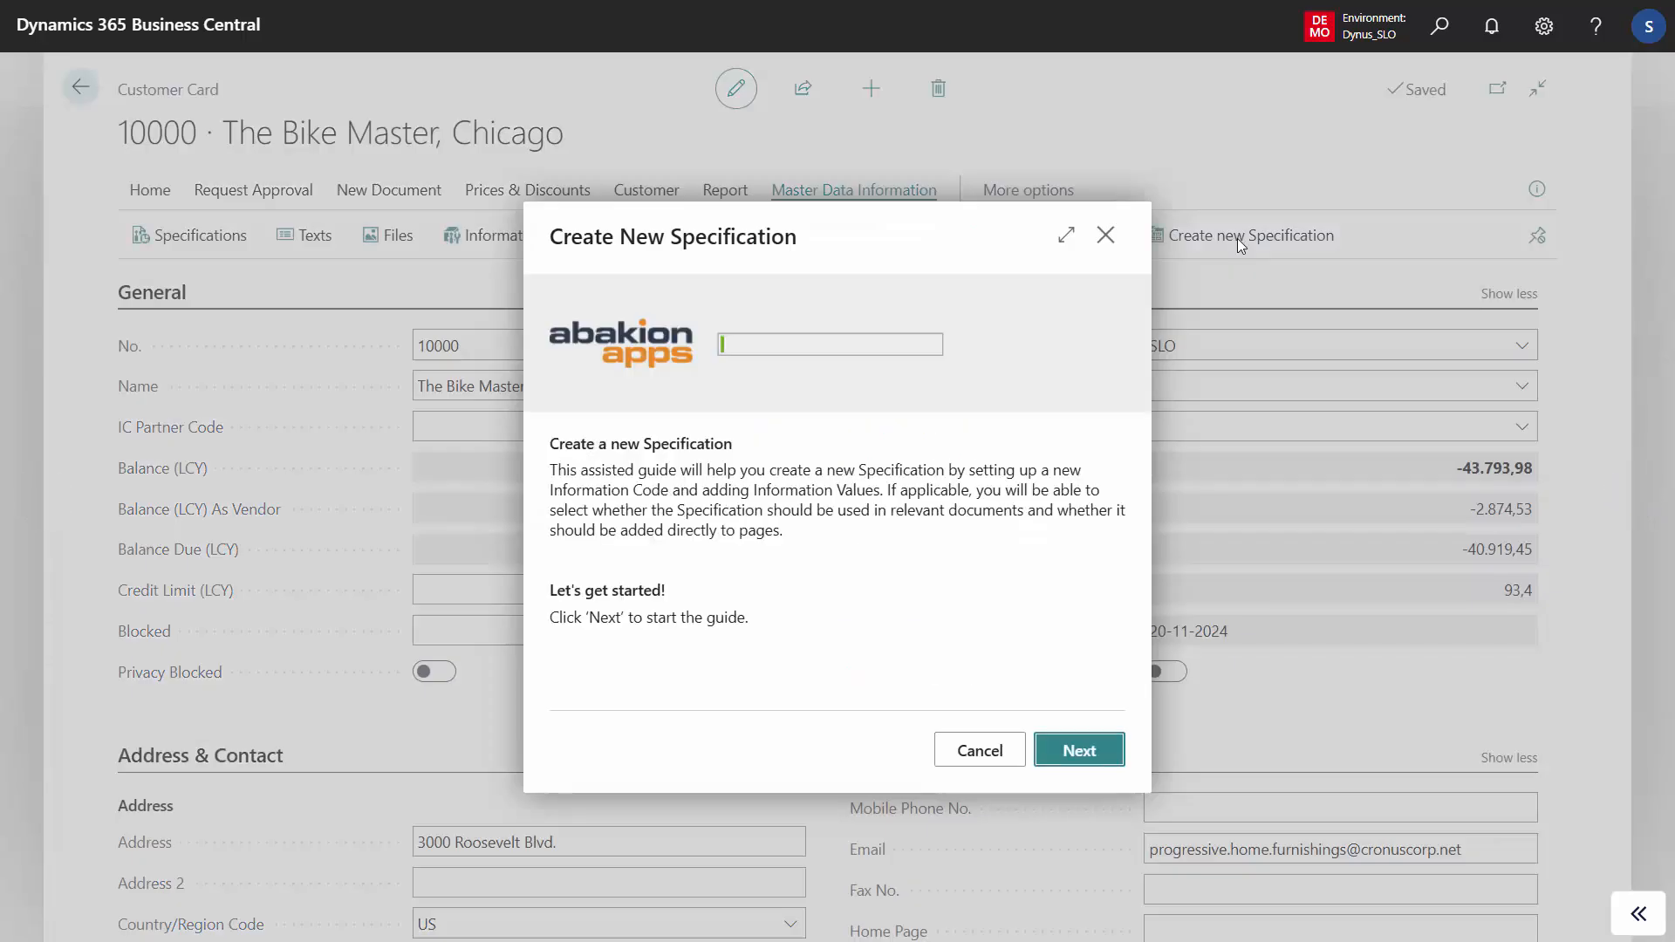
{"action": "left_click", "coordinate": [974, 752]}
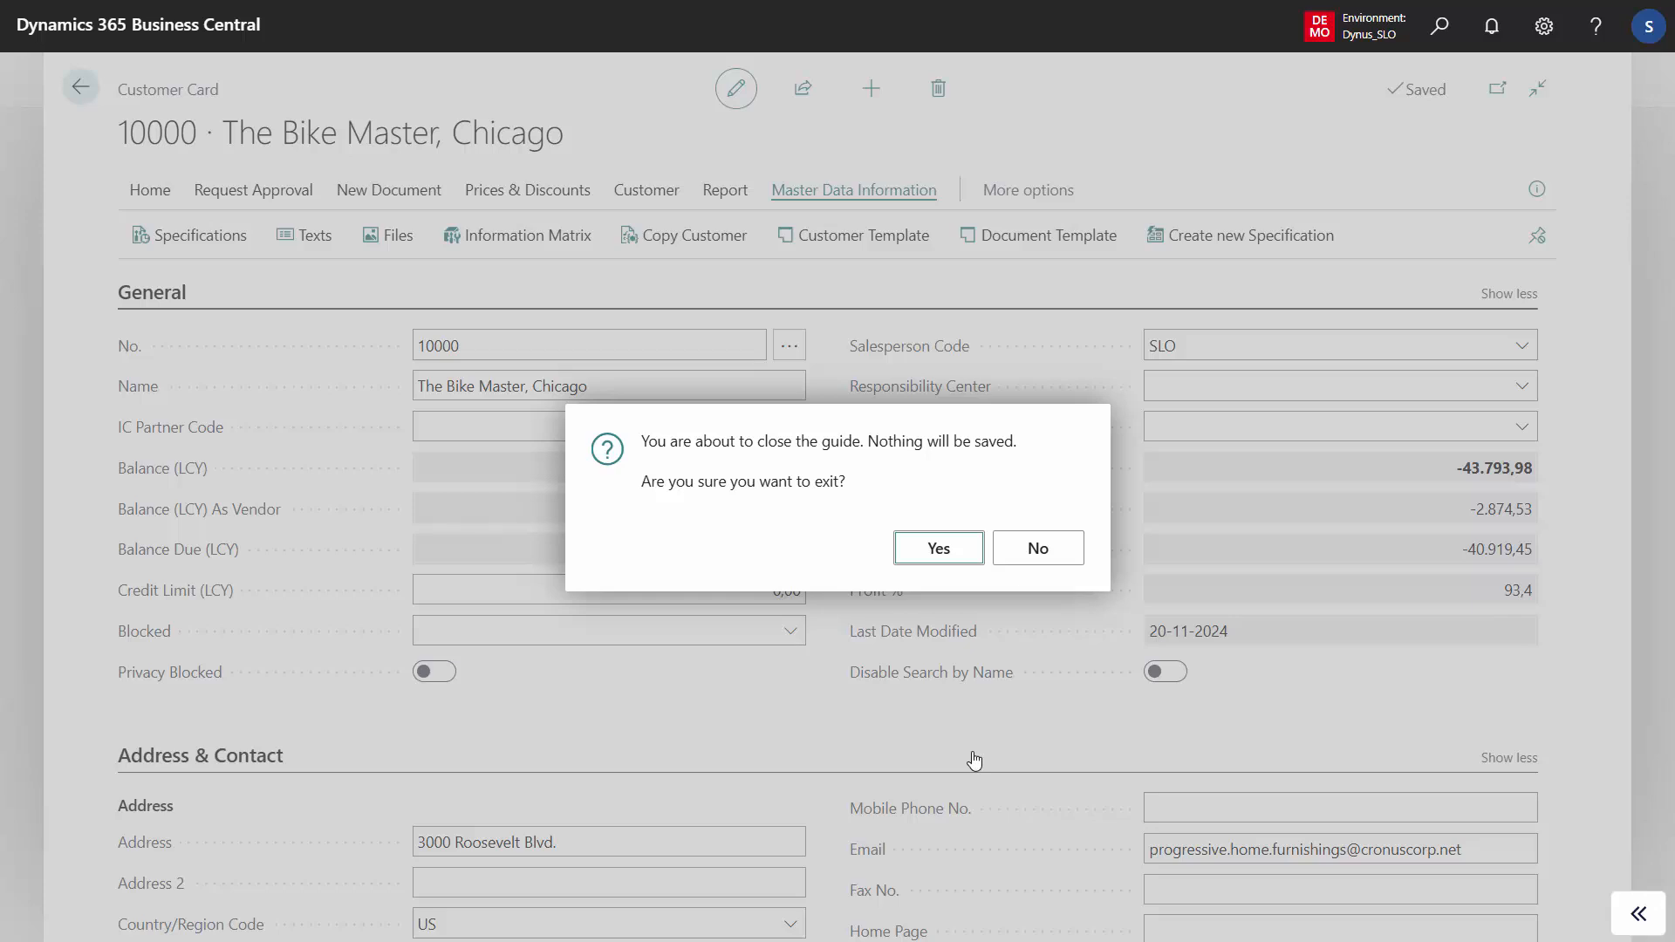
{"action": "left_click", "coordinate": [964, 551]}
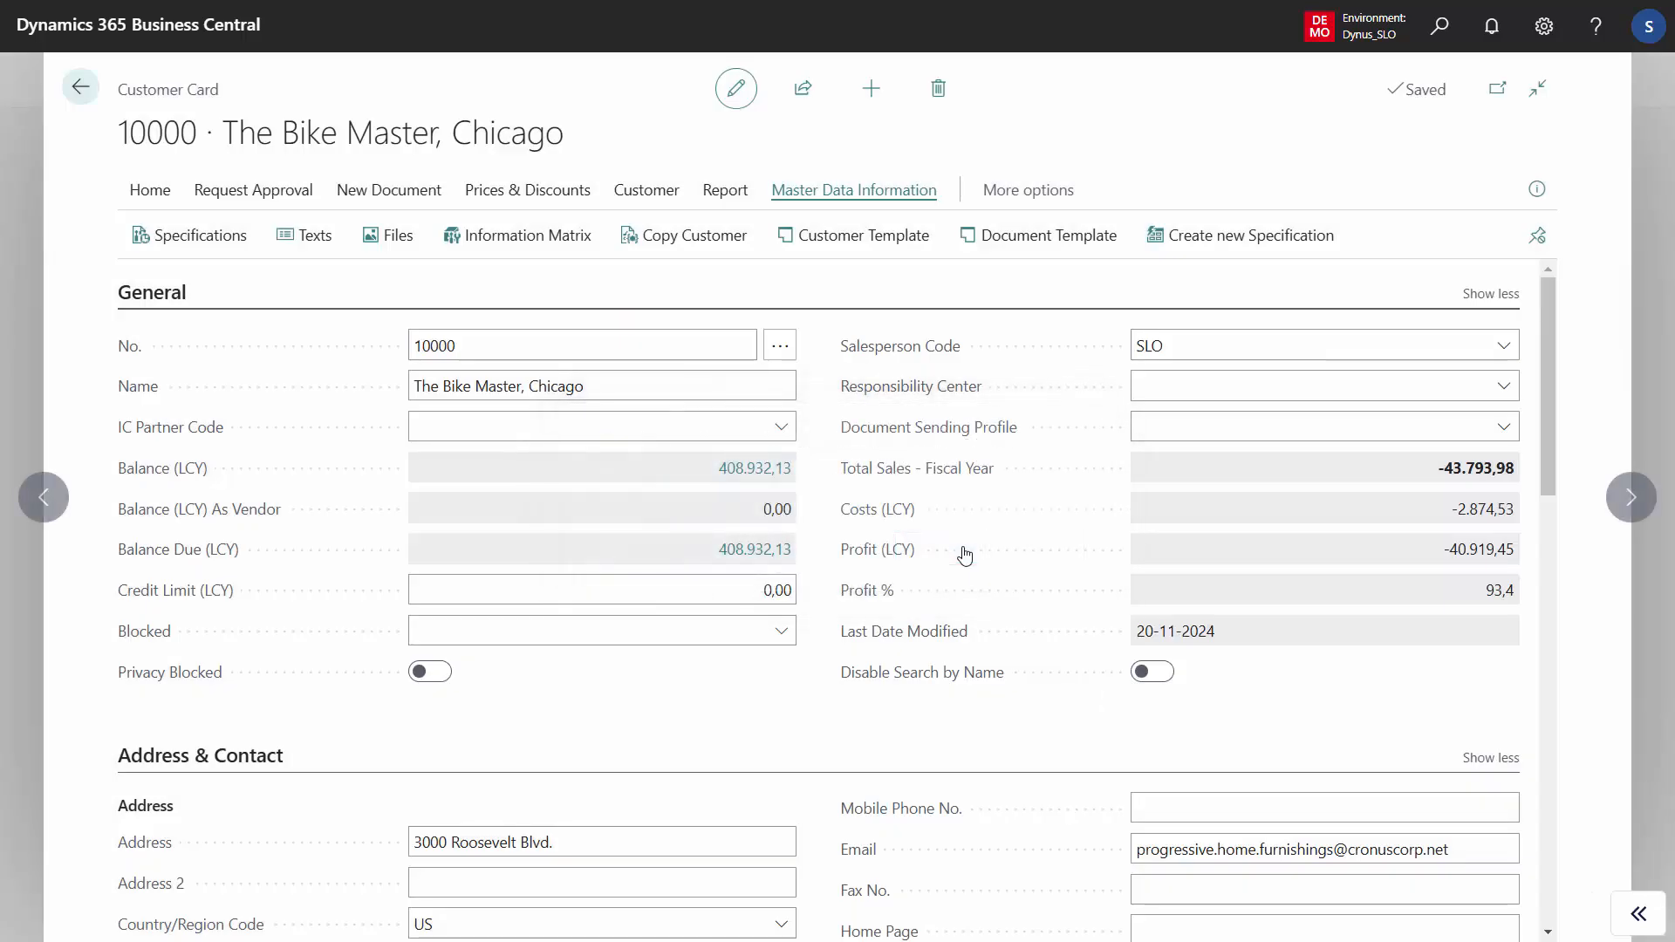
- Leave the customer card, search for "serial no" and open the Serial No. Information List
{"action": "left_click", "coordinate": [87, 94]}
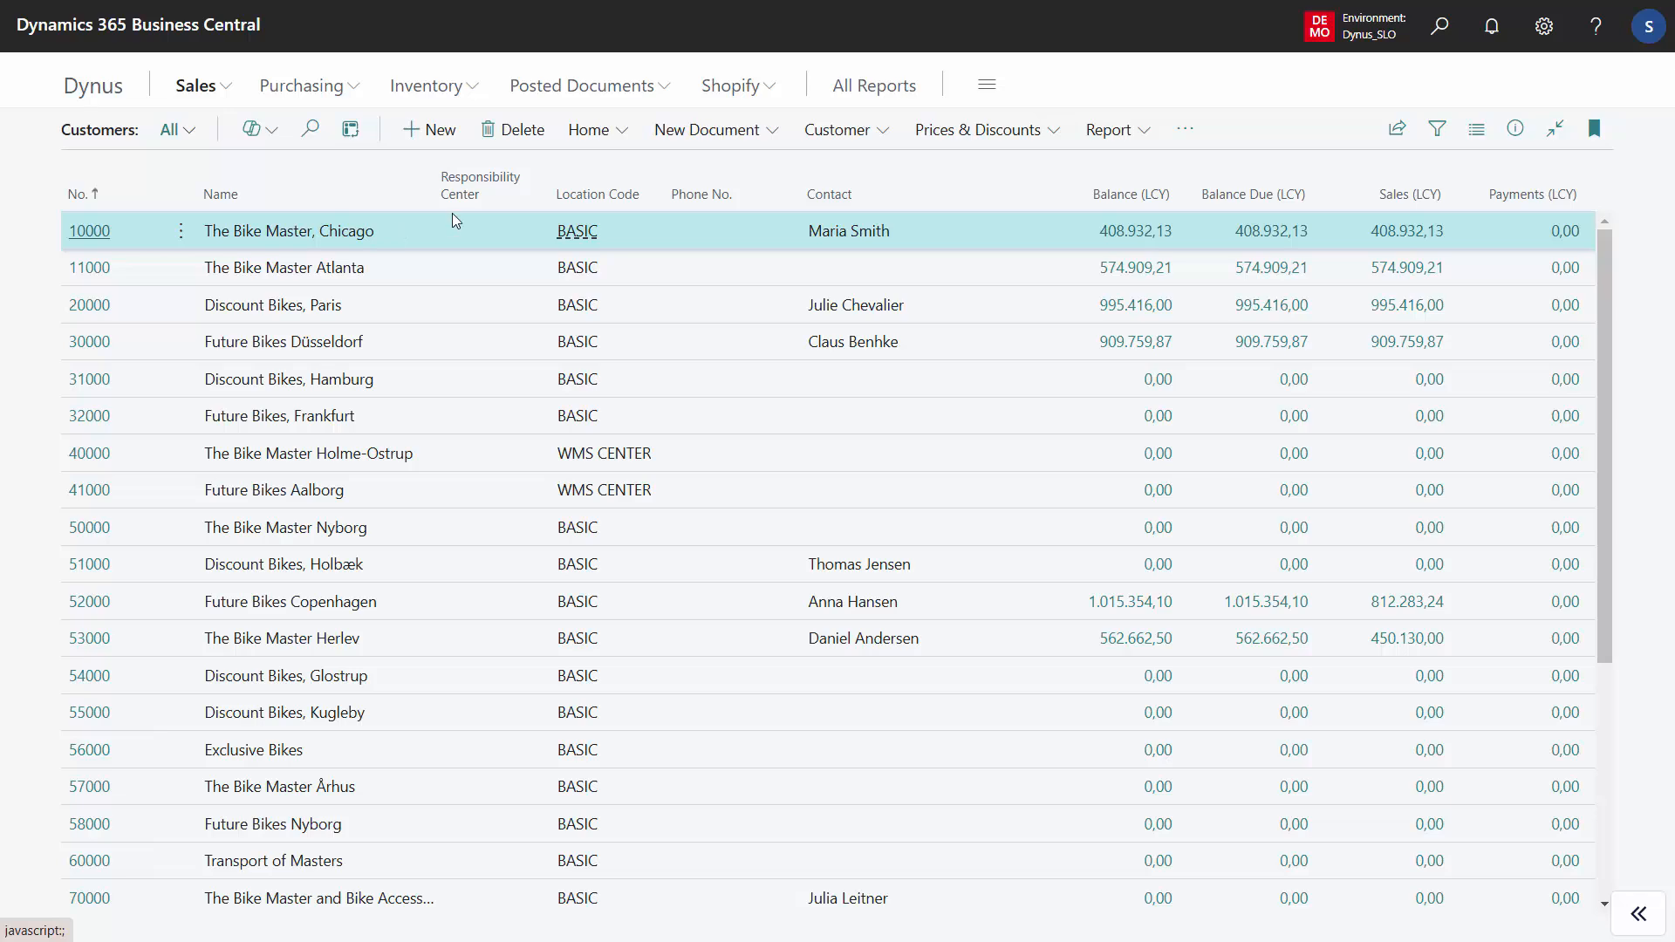
{"action": "left_click", "coordinate": [1440, 32]}
{"action": "type", "text": "serial nor"}
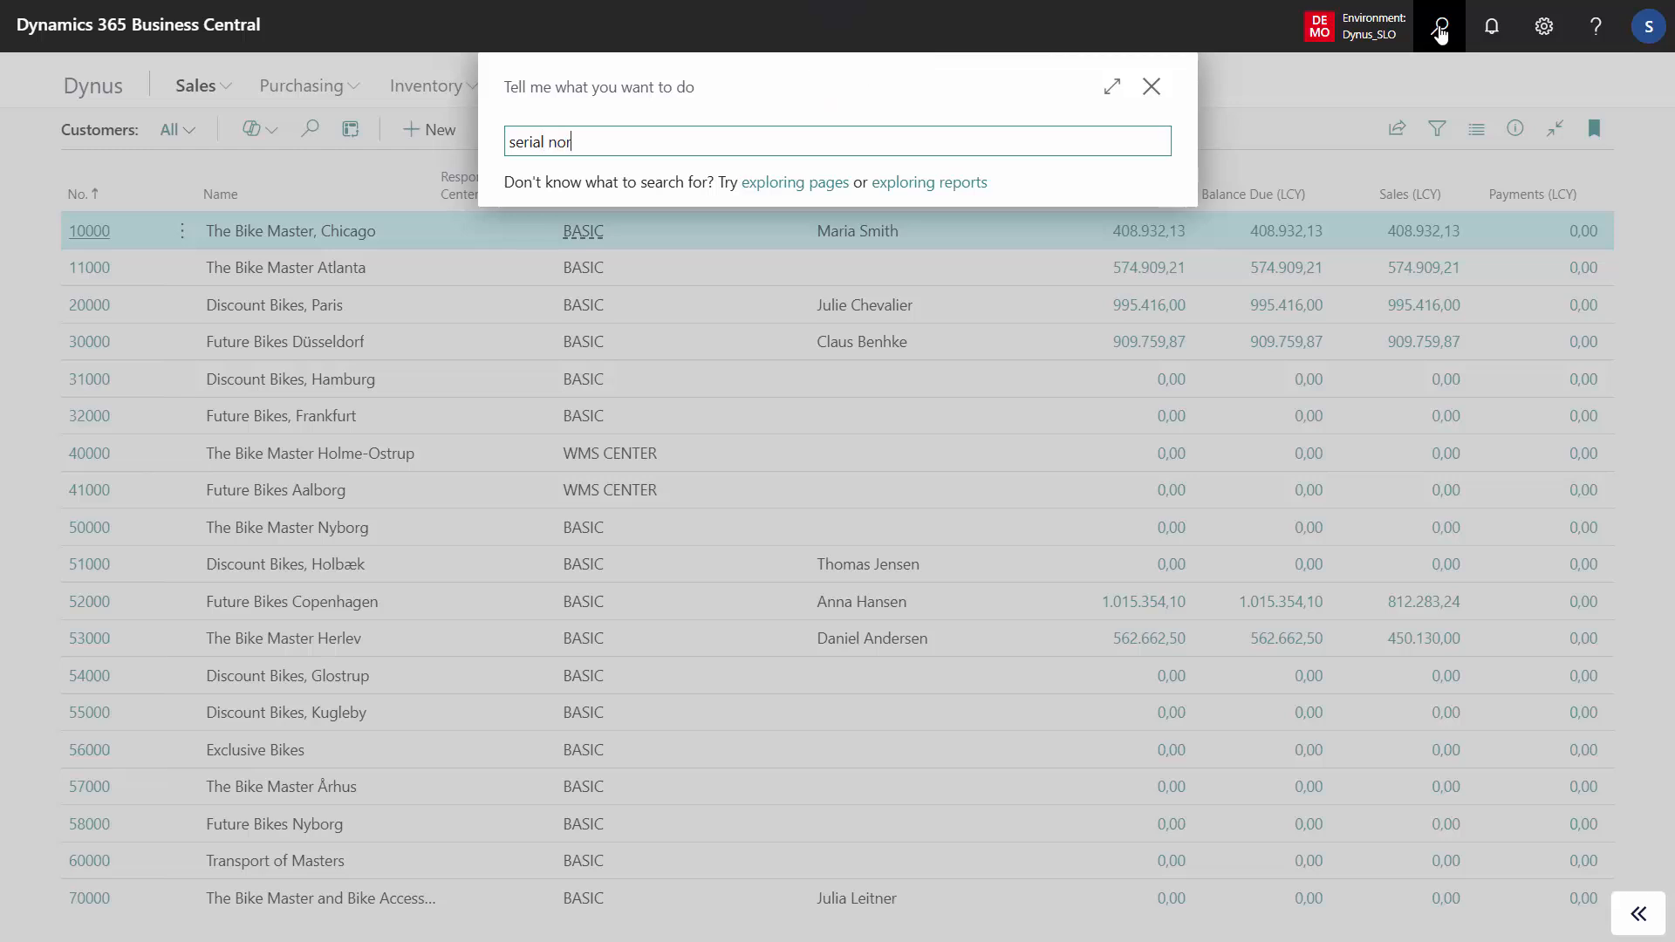
{"action": "key", "text": "BackSpace"}
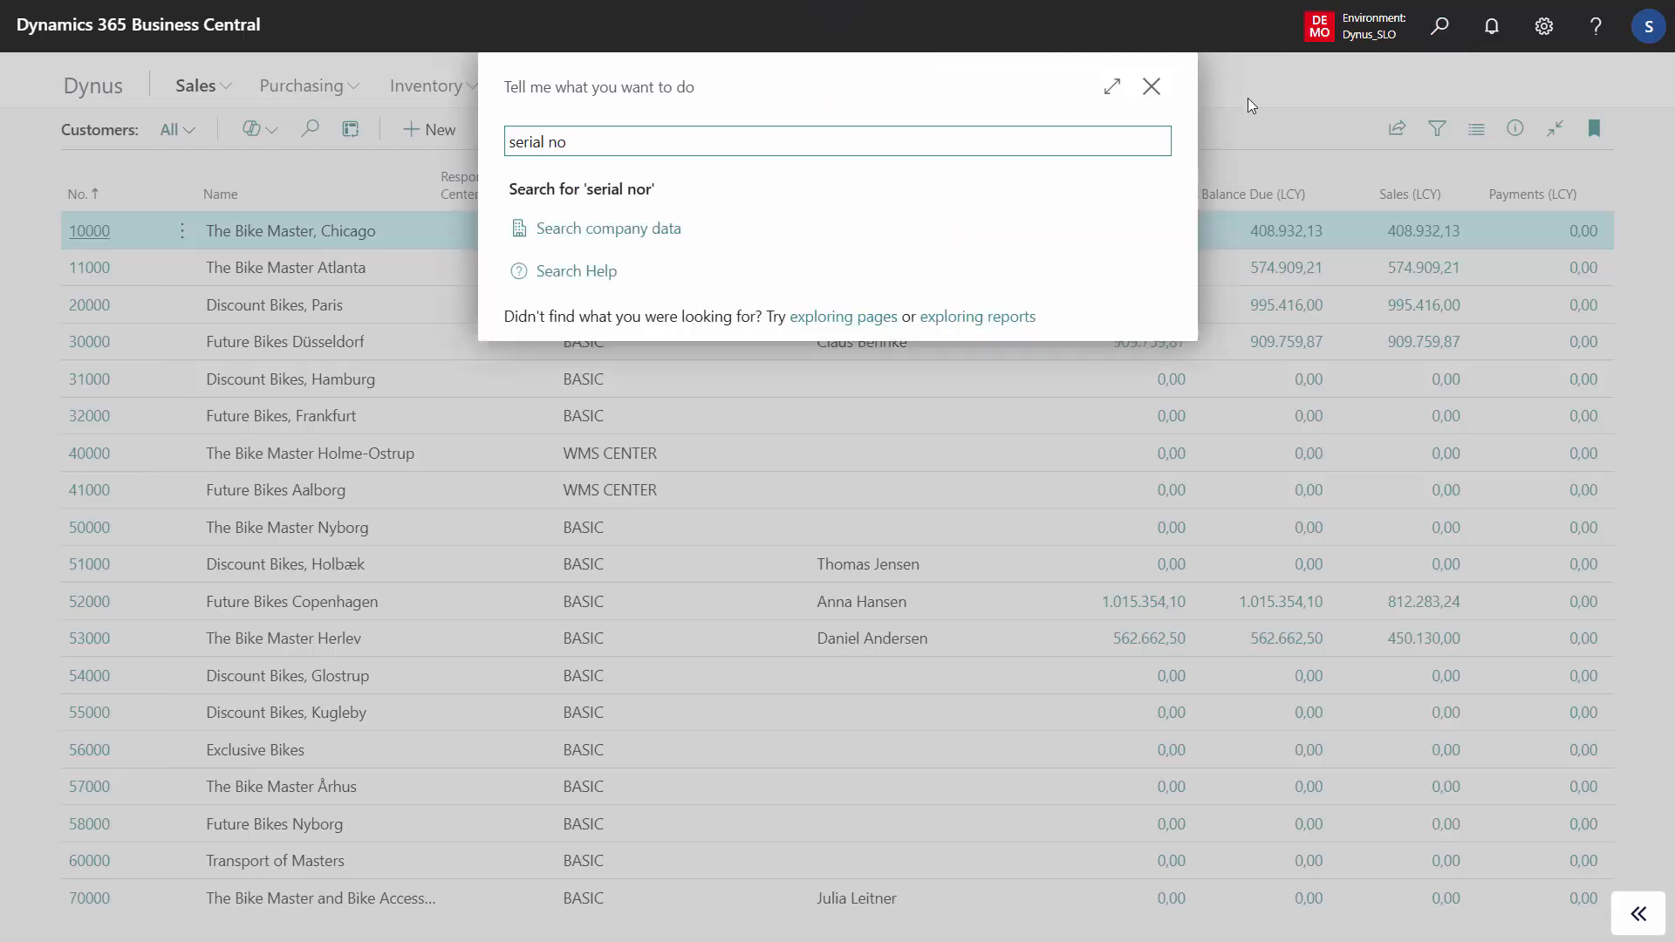
{"action": "left_click", "coordinate": [662, 244]}
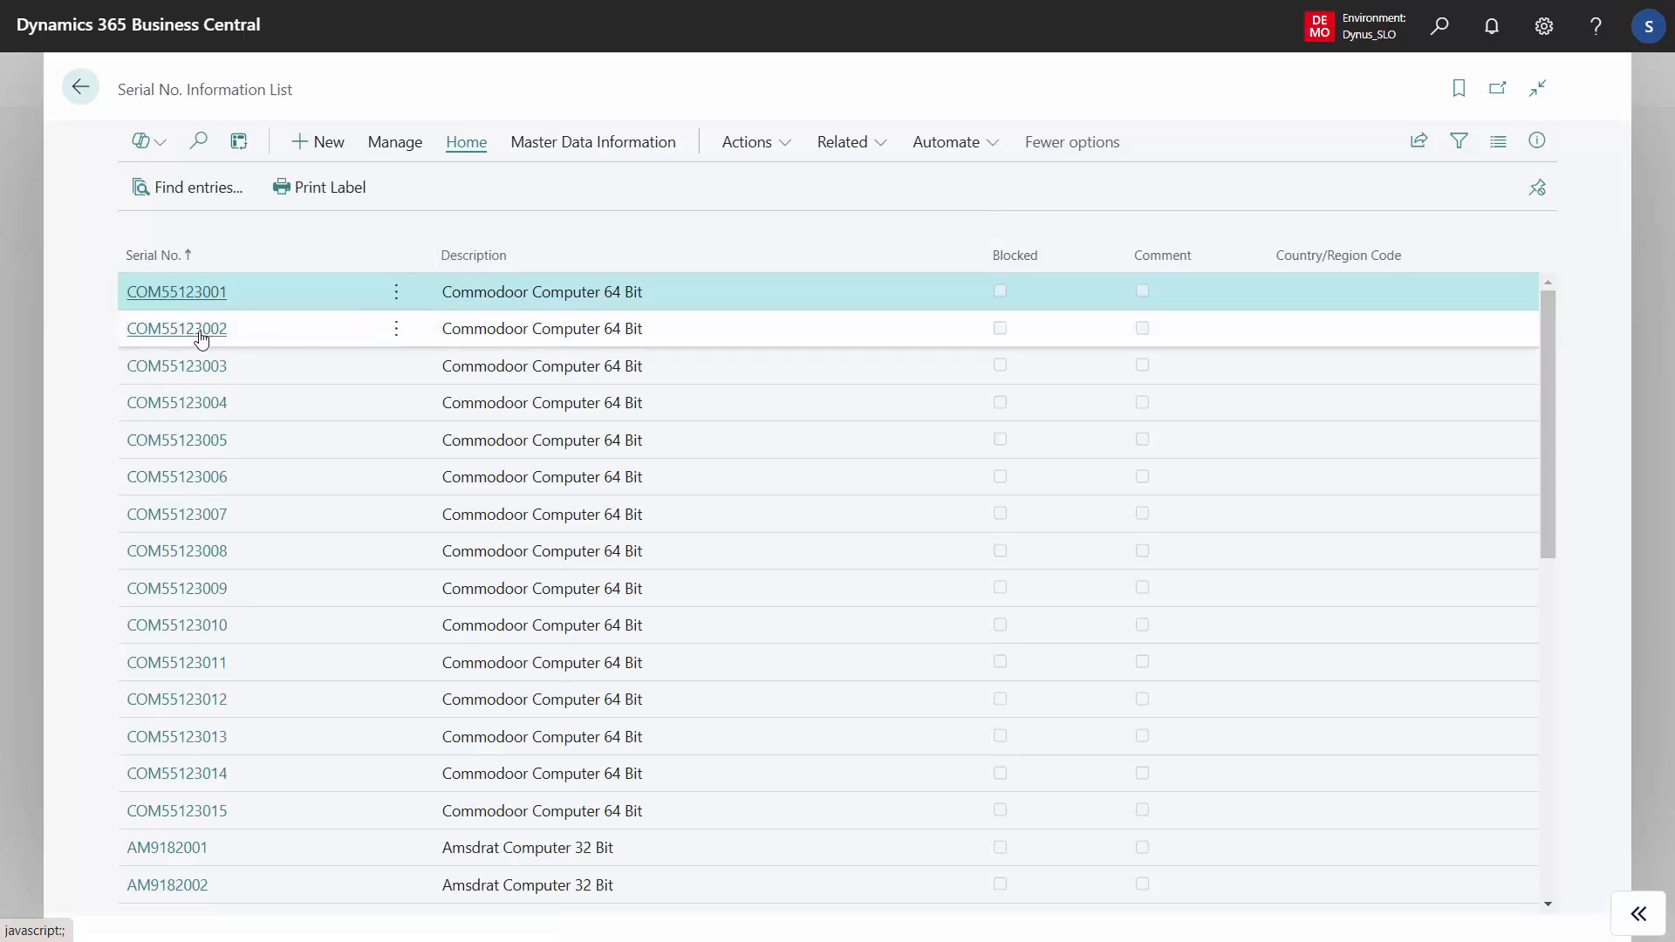
- Open the information card of serial number COM55123001 and show its master data information actions
{"action": "left_click", "coordinate": [217, 293]}
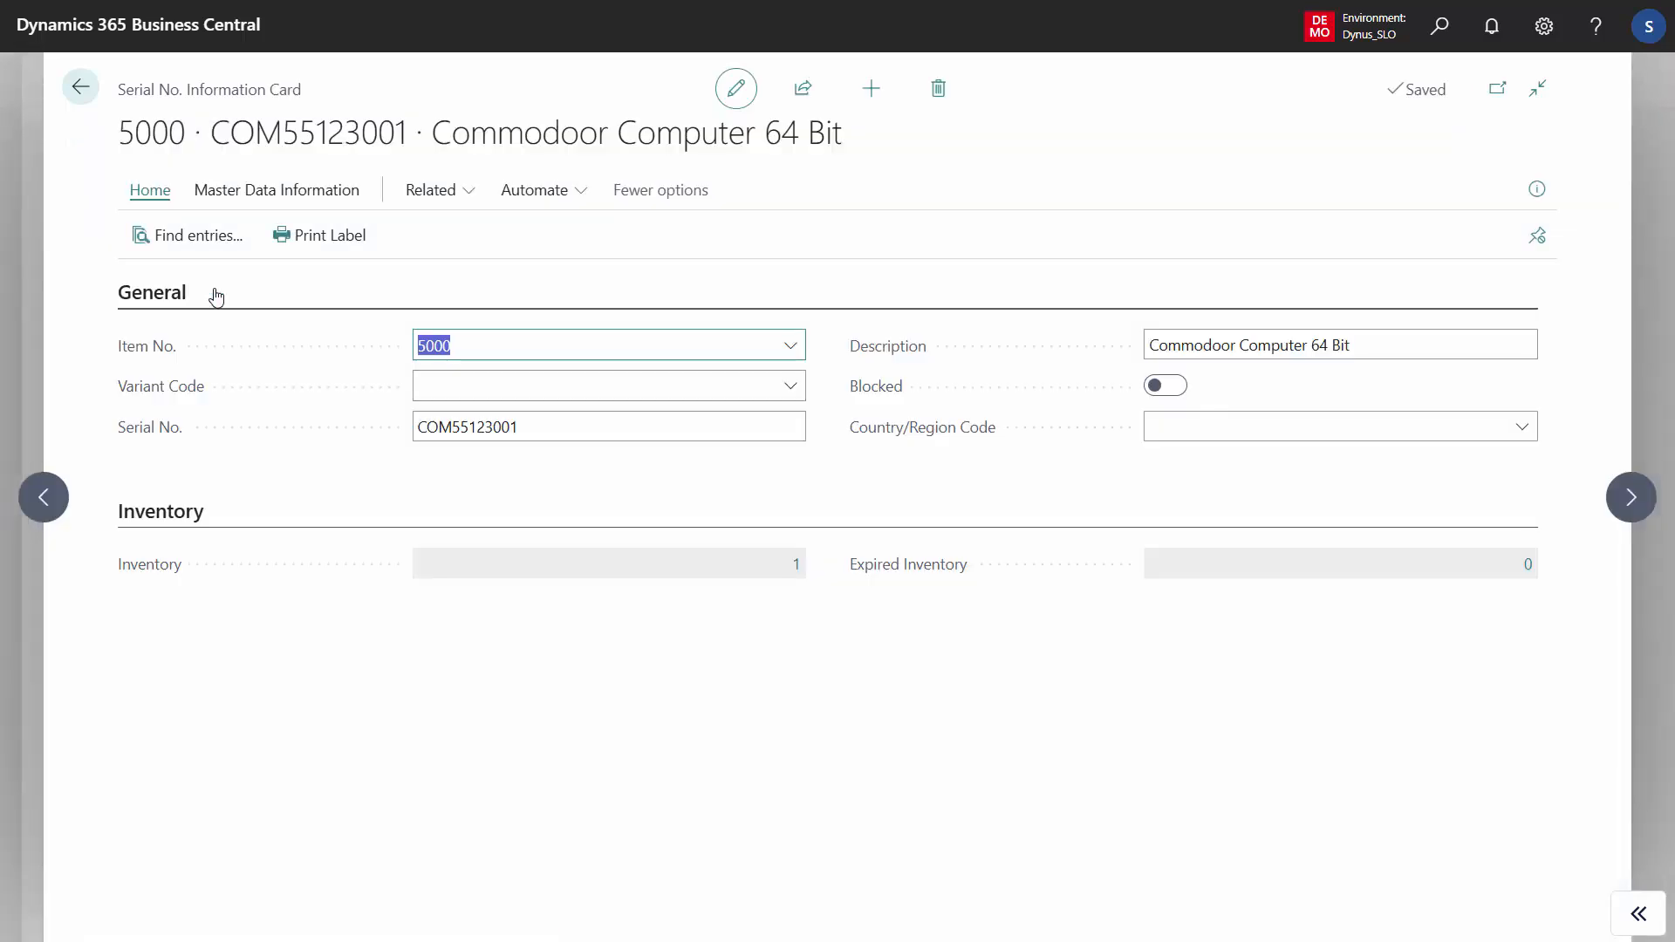
{"action": "left_click", "coordinate": [320, 200]}
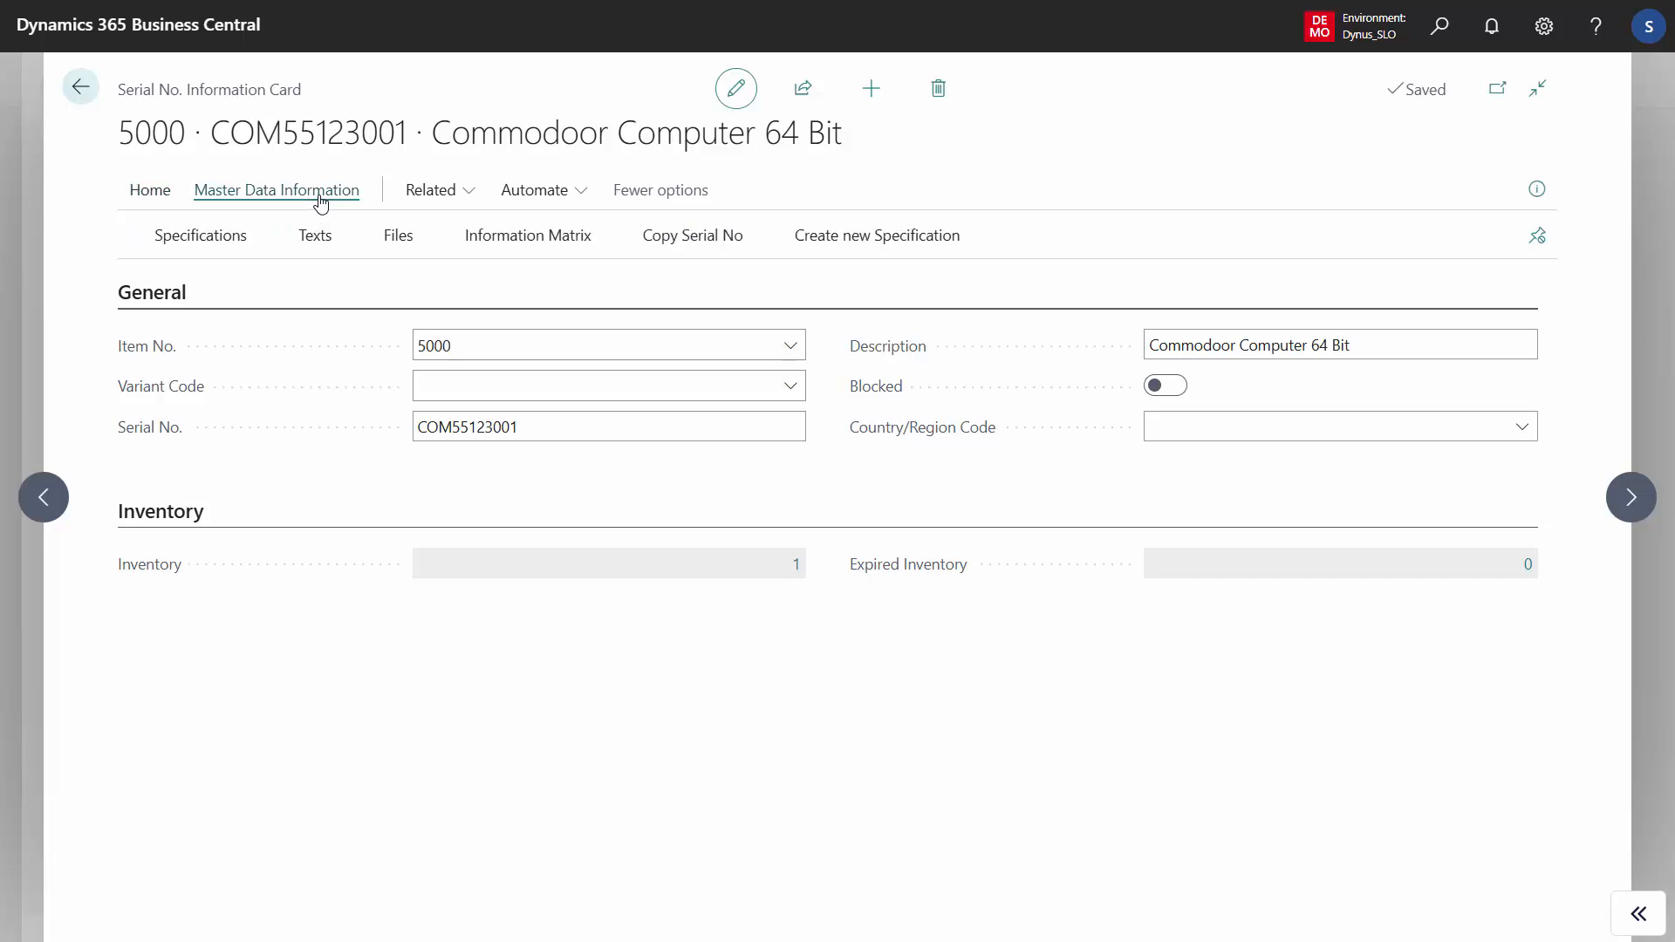